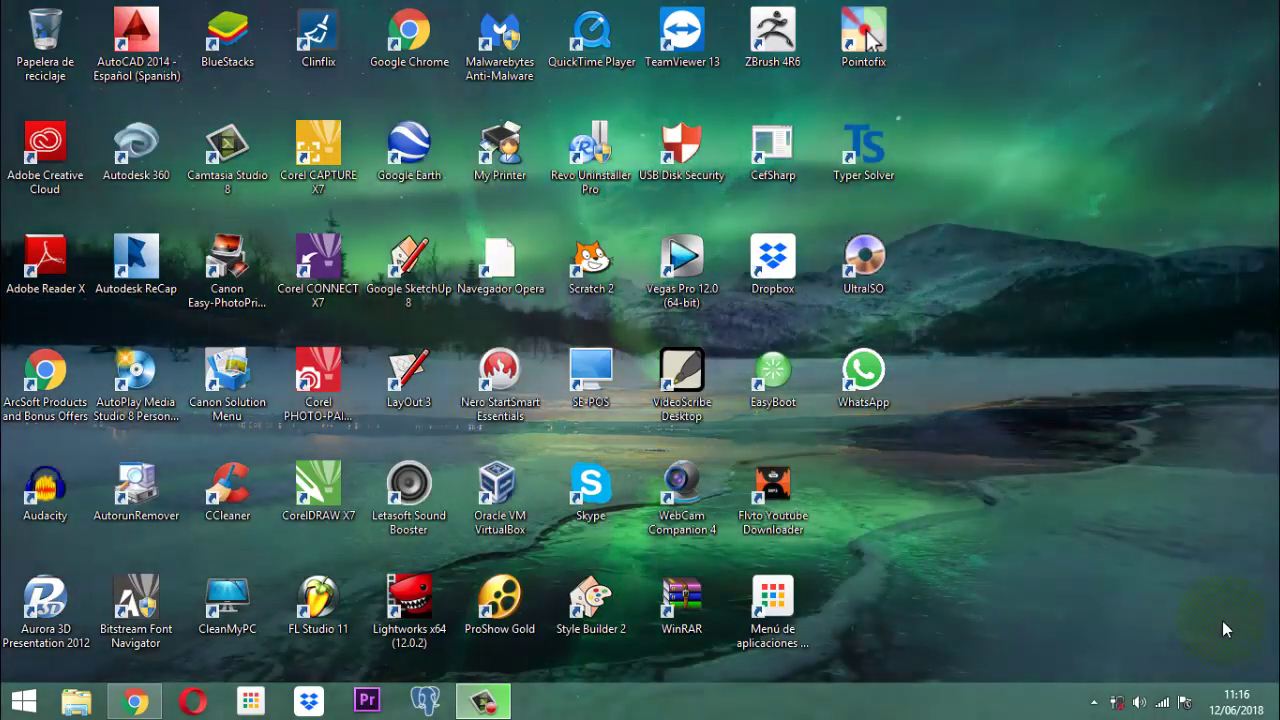
# Step: Open the Vet Project database from the documents 2017 > software veterinarias folder on drive D
pyautogui.click(1222, 622)
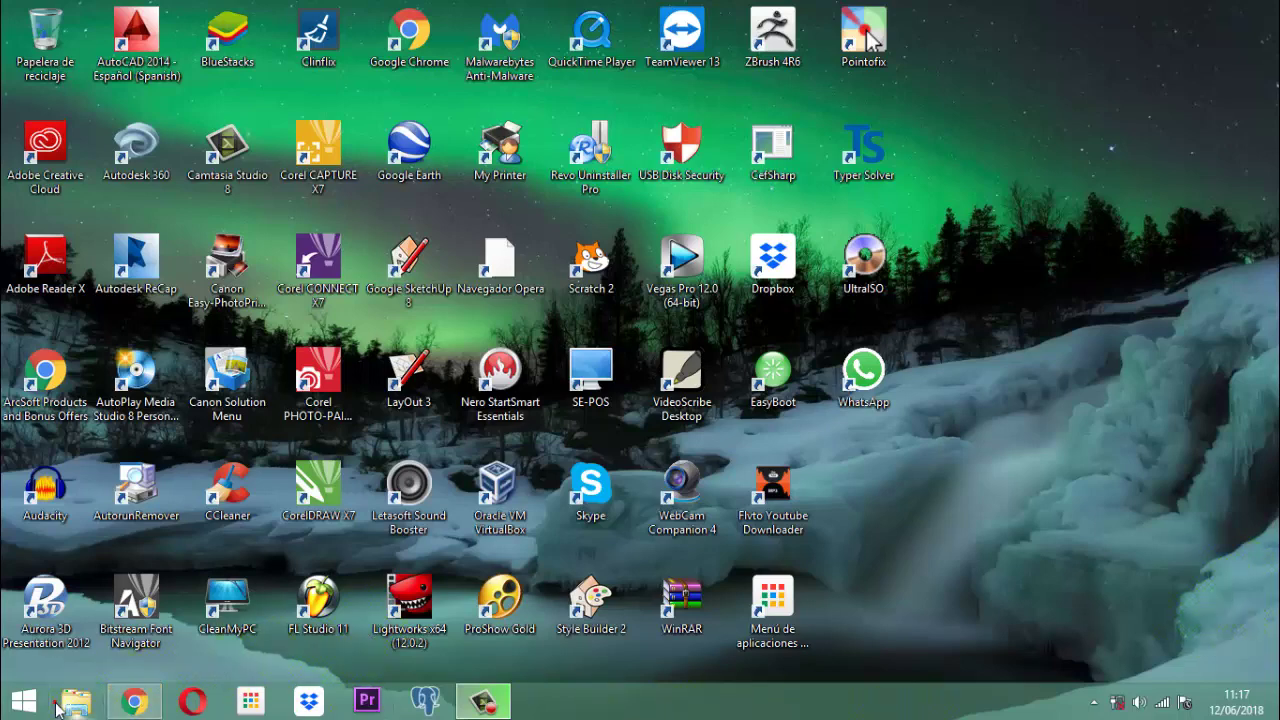
pyautogui.click(78, 702)
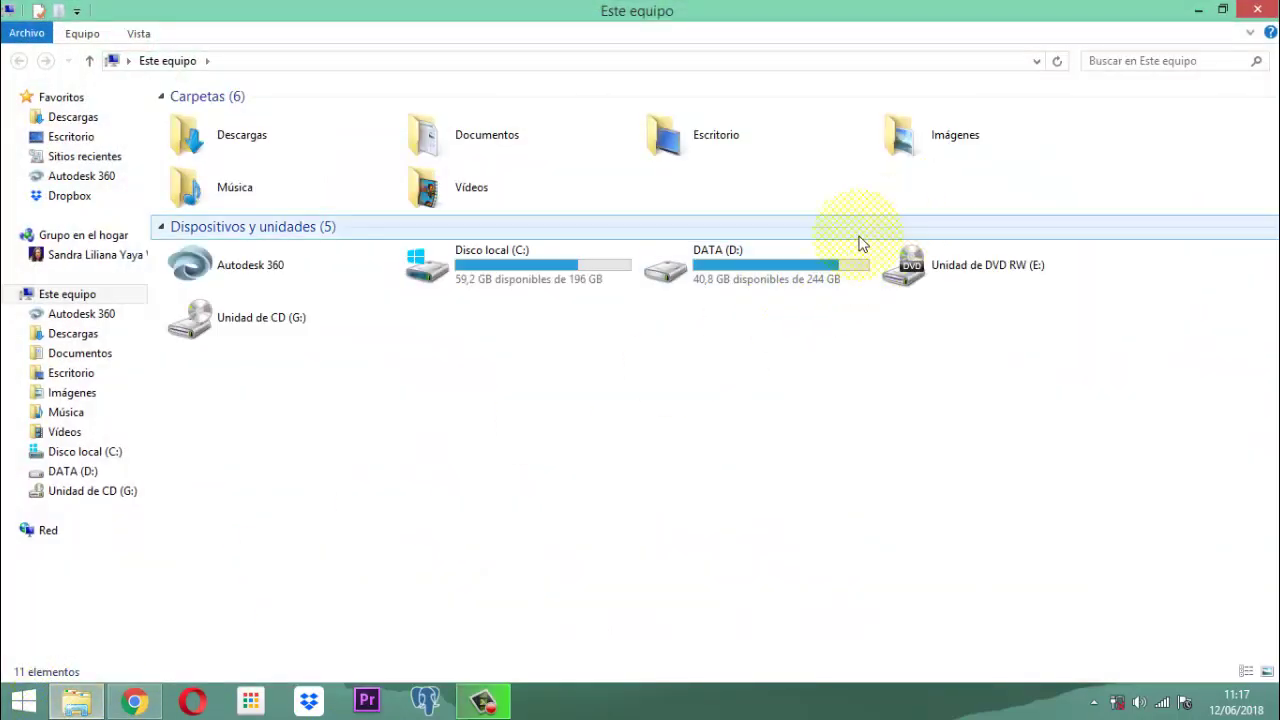
pyautogui.doubleClick(795, 258)
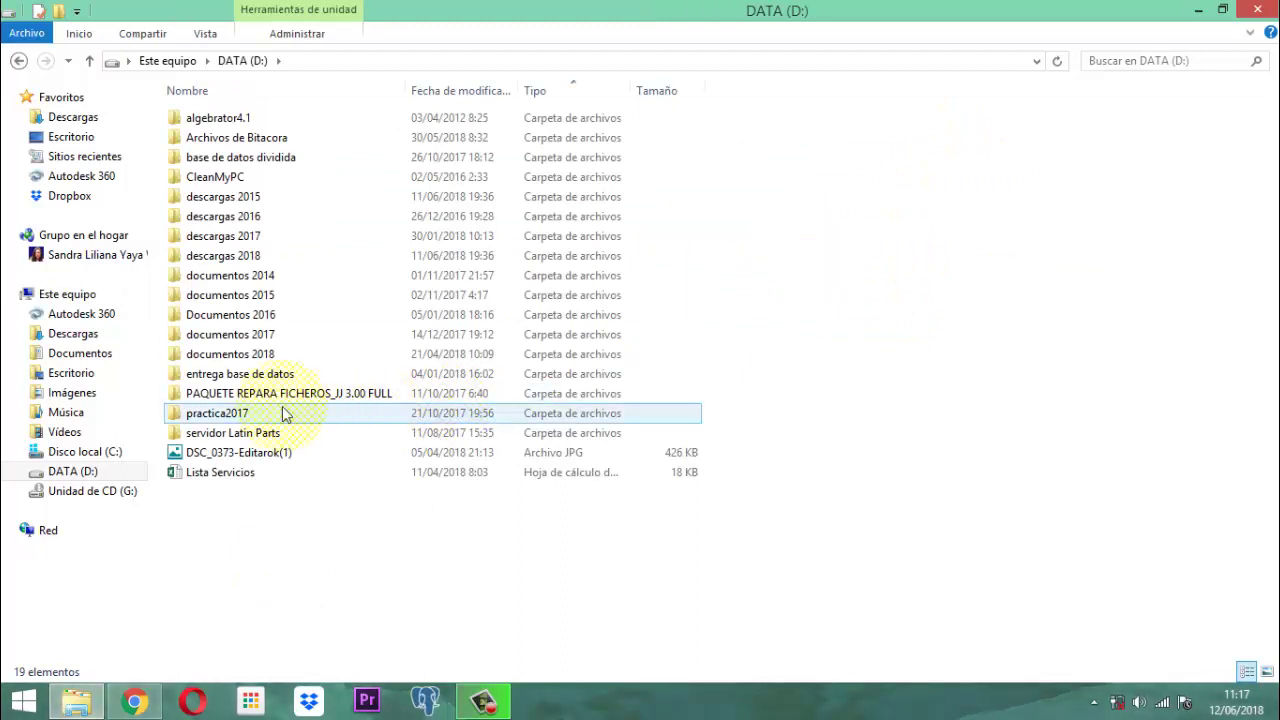
pyautogui.doubleClick(238, 337)
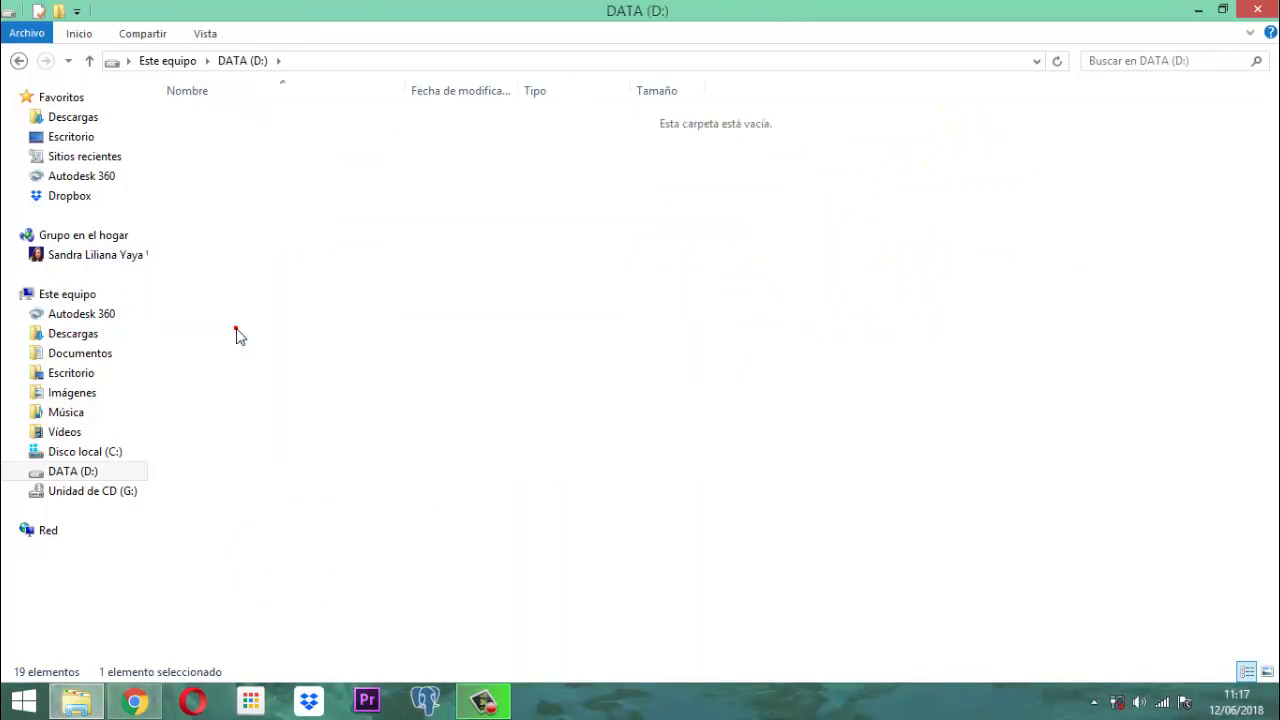
pyautogui.click(210, 279)
pyautogui.doubleClick(210, 279)
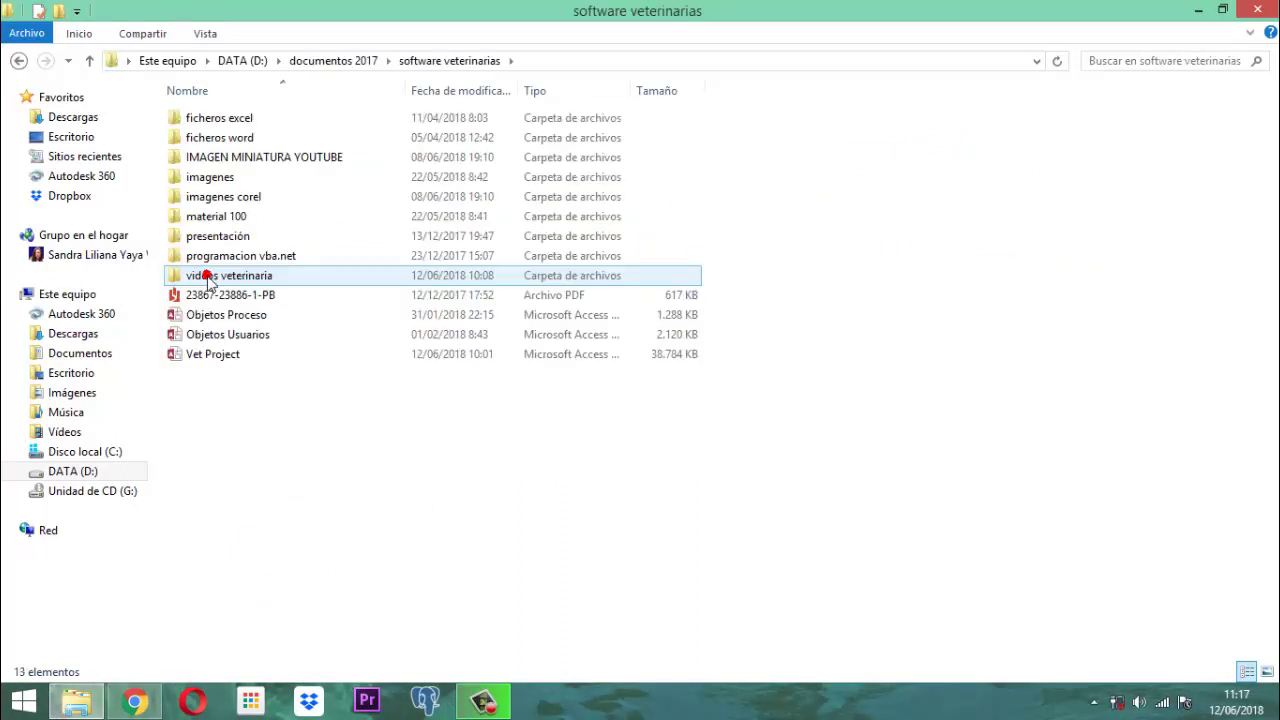
pyautogui.doubleClick(197, 357)
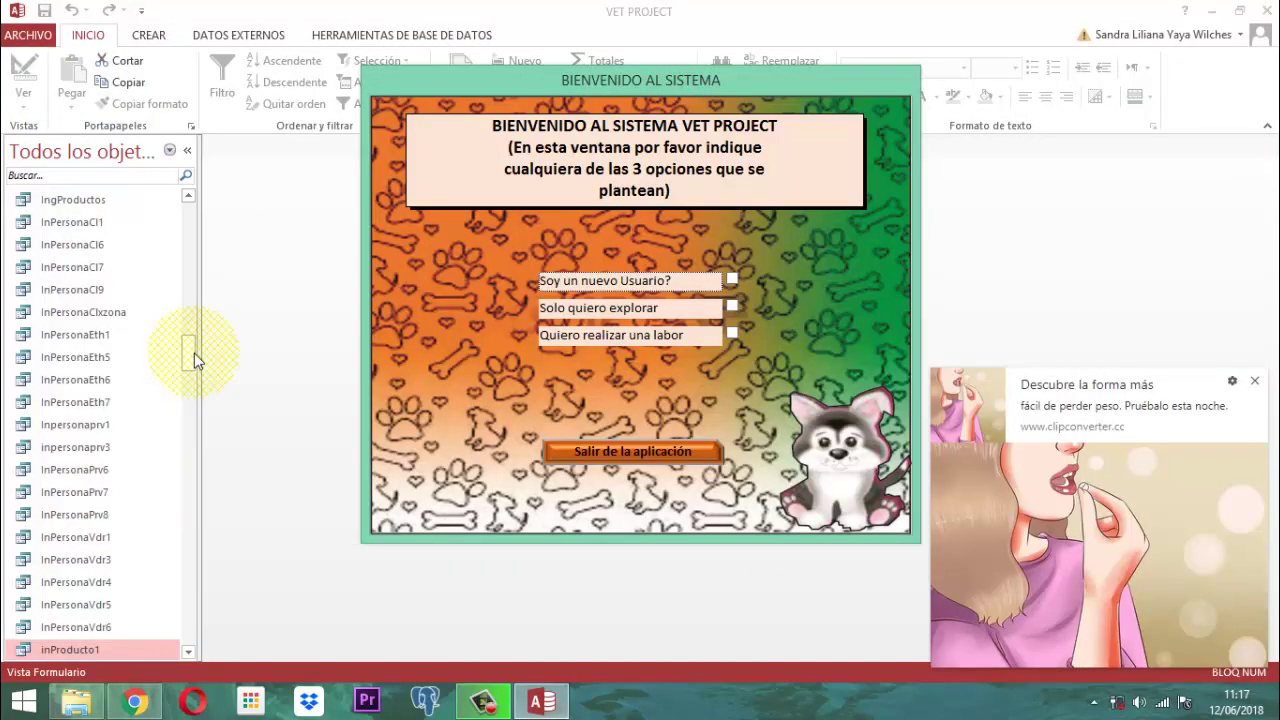
# Step: Dismiss the advertisement pop-up and close the BIENVENIDO AL SISTEMA welcome form
pyautogui.click(1253, 381)
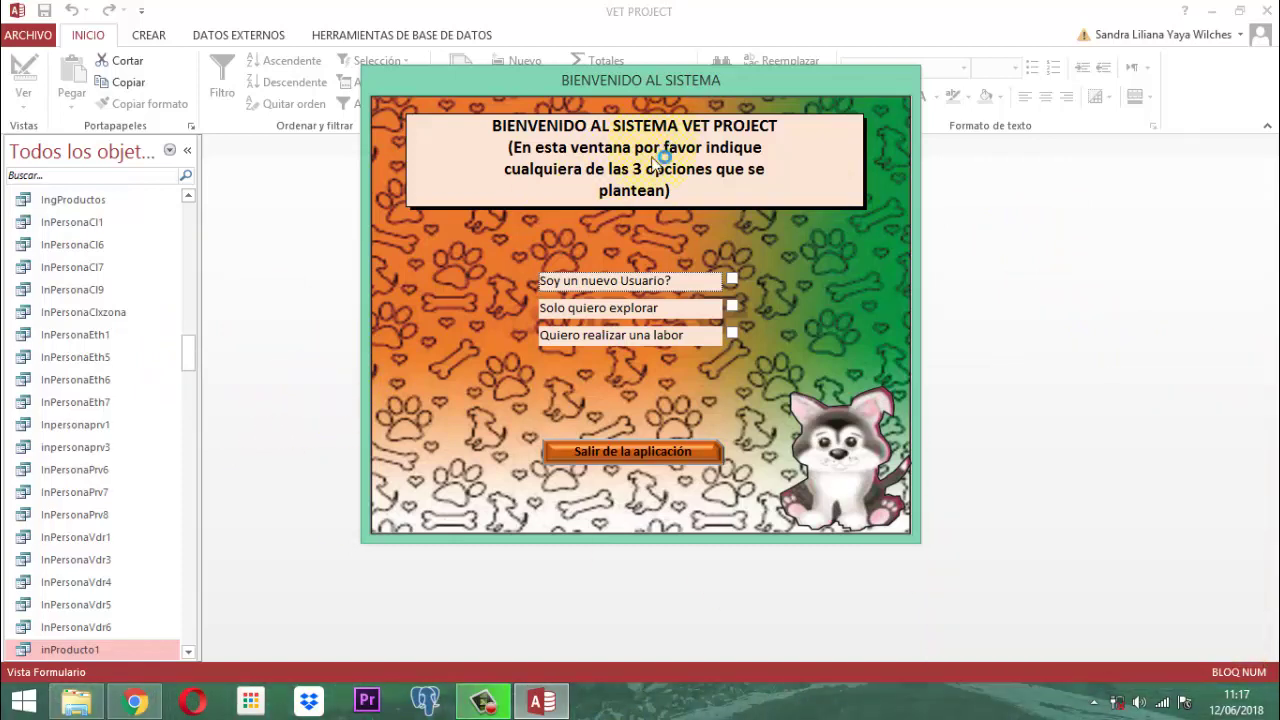
pyautogui.rightClick(606, 88)
pyautogui.click(644, 113)
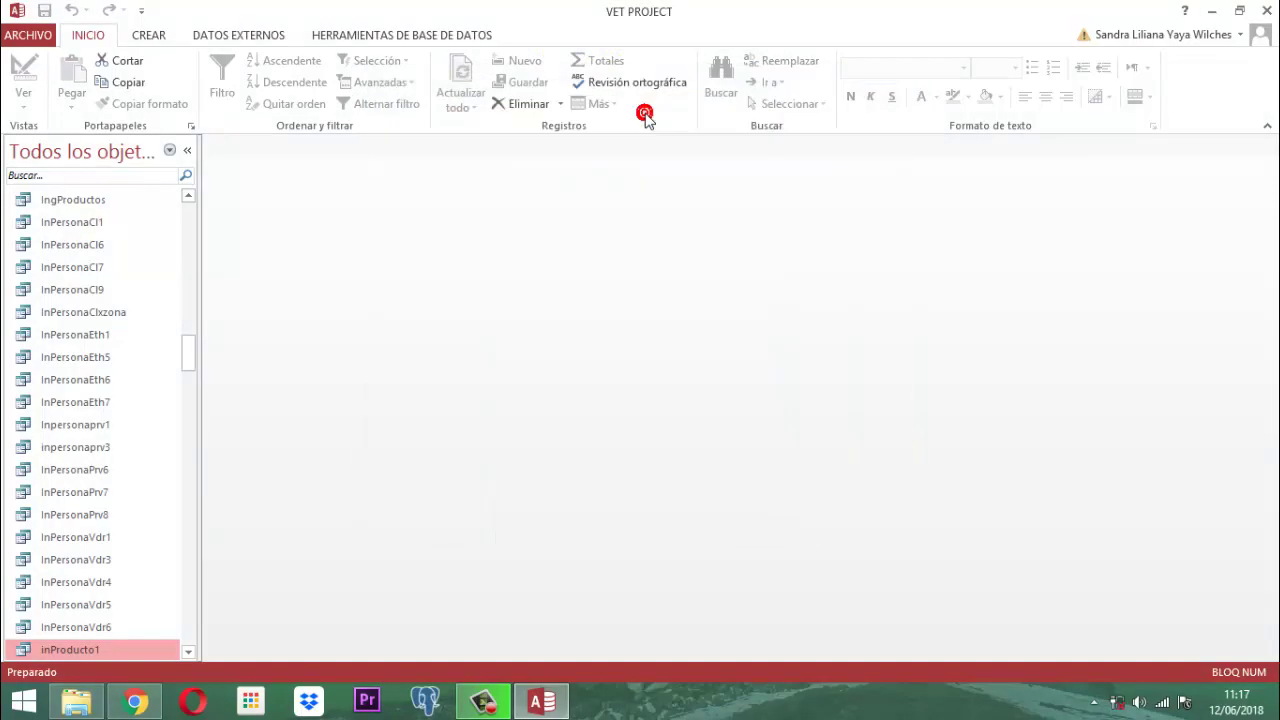
# Step: Filter the database objects by "inproducto" and open the InProducto2 report in Design view
pyautogui.click(64, 176)
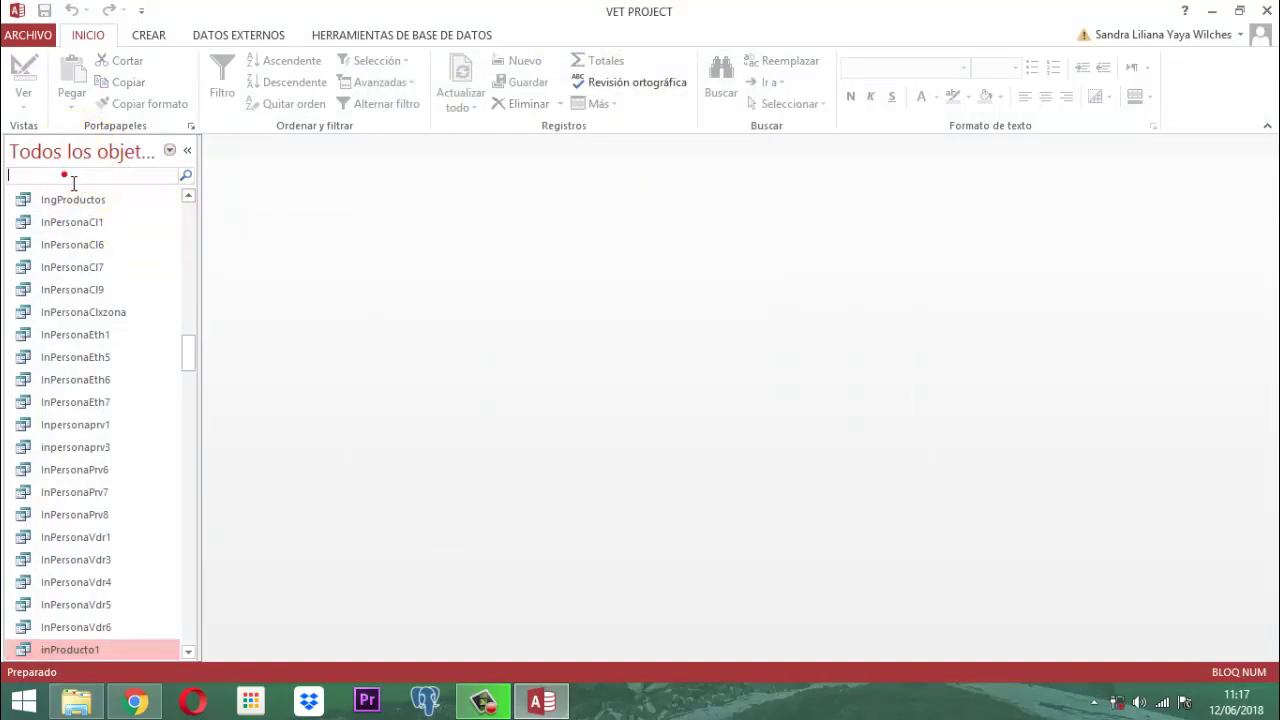
pyautogui.write('in')
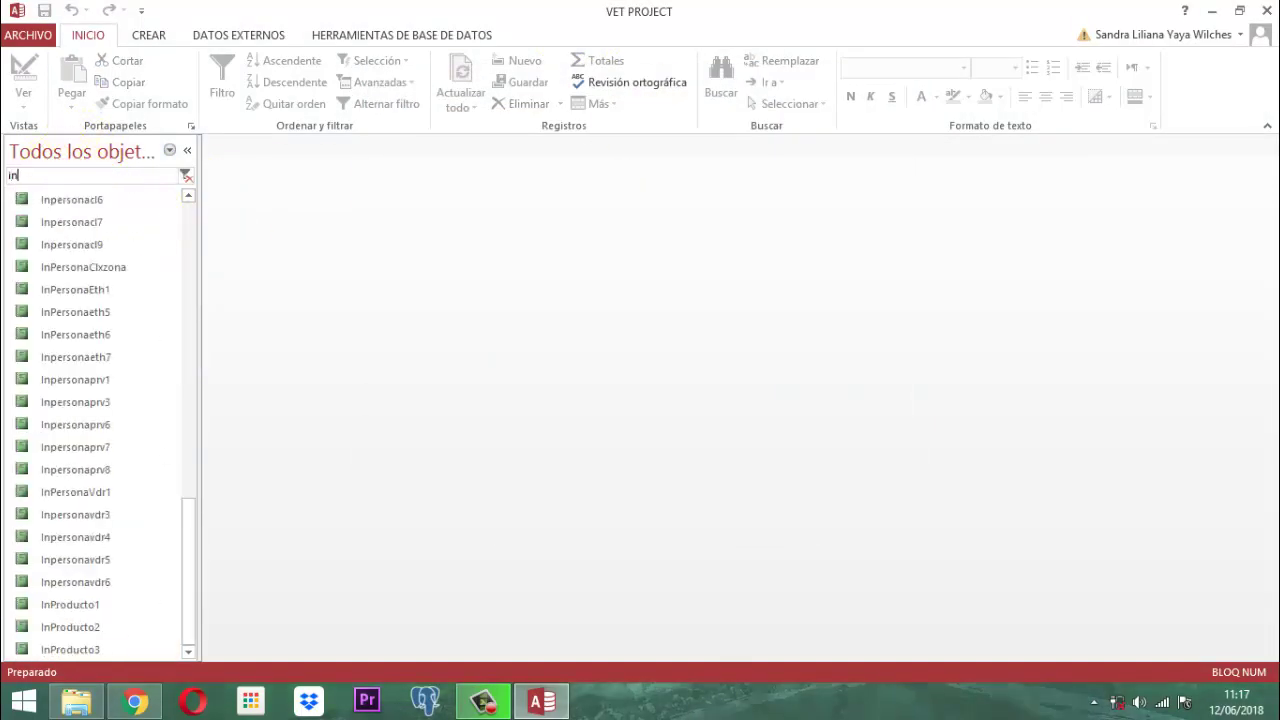
pyautogui.write('produc to')
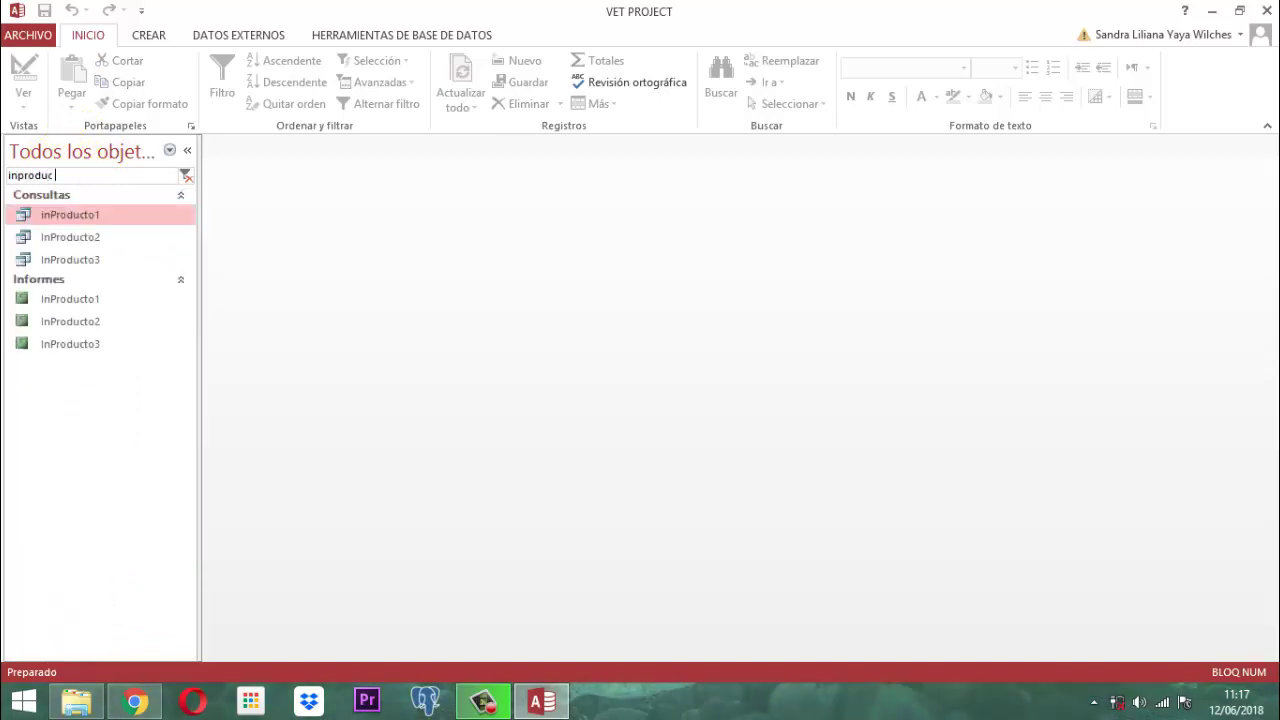
pyautogui.press('BackSpace')
pyautogui.press('BackSpace')
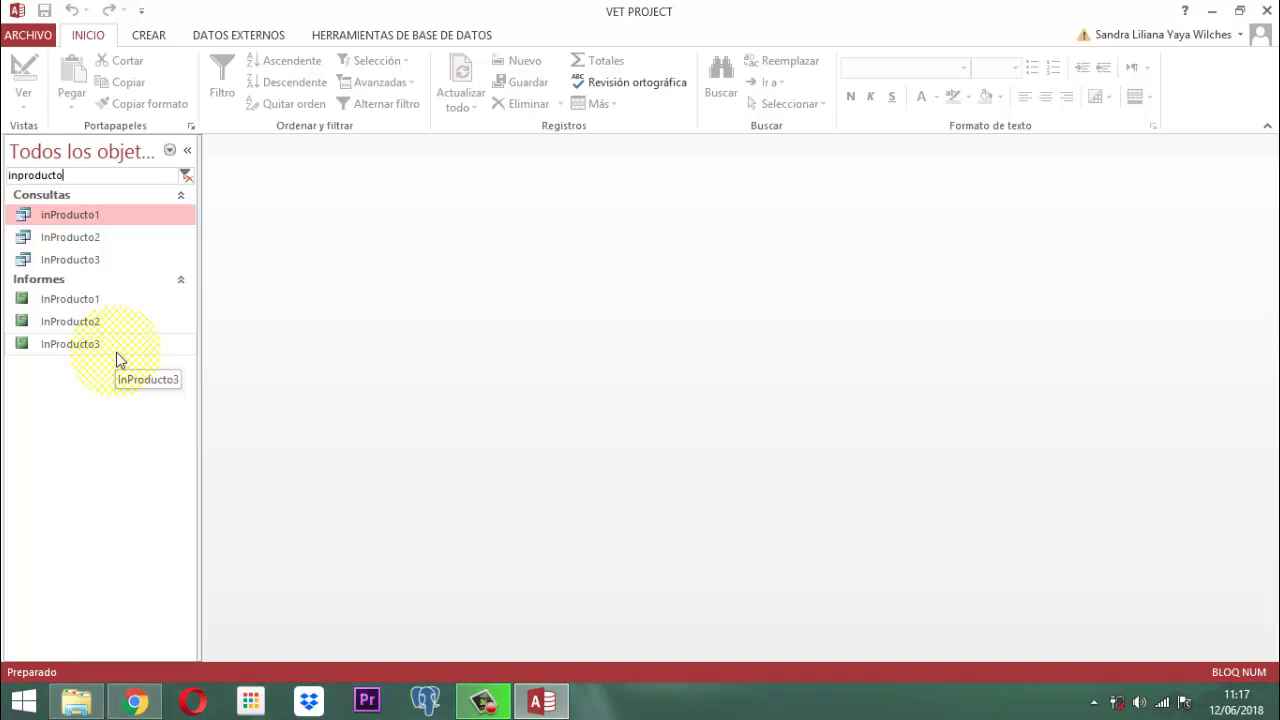
pyautogui.rightClick(60, 322)
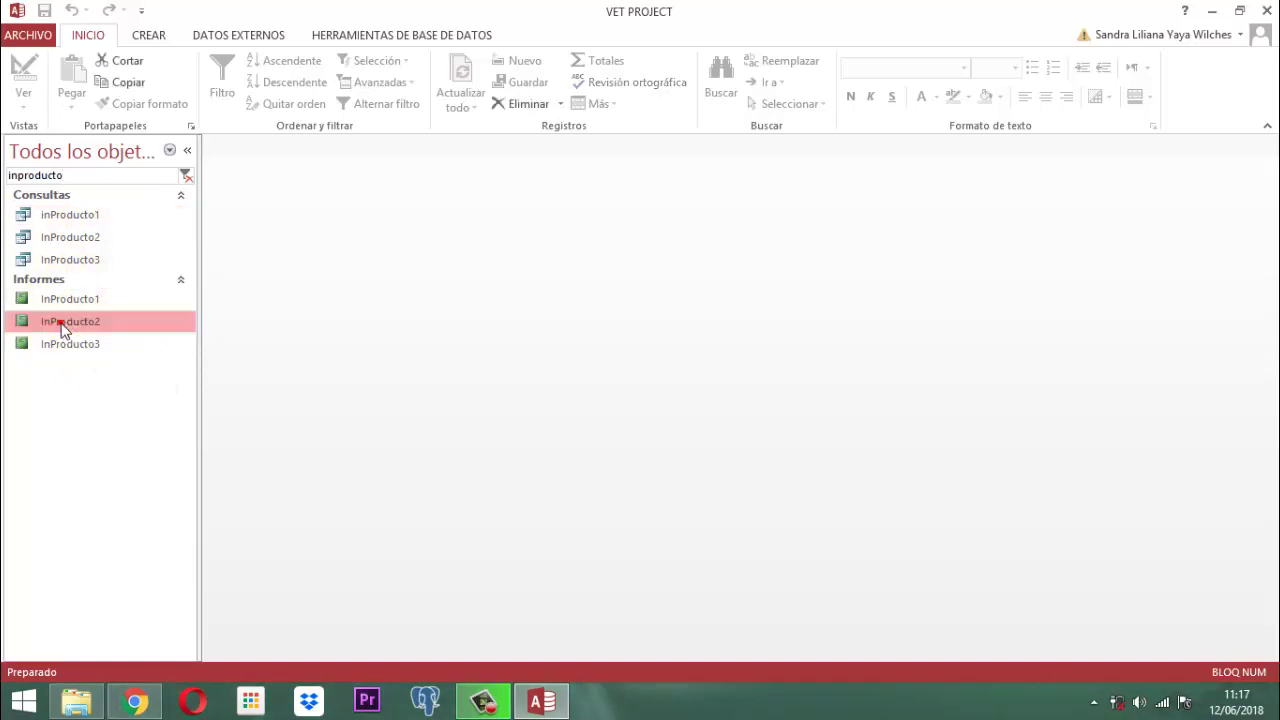
pyautogui.click(137, 381)
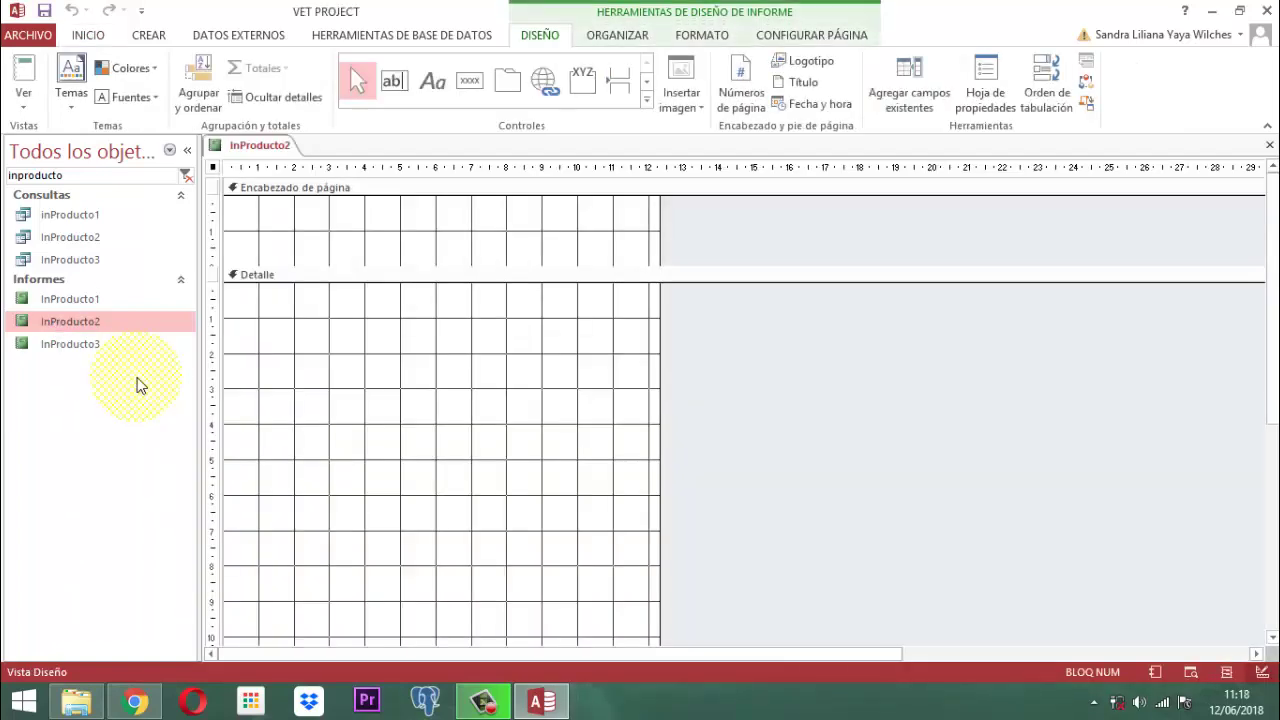
# Step: Configure the InProducto2 page for 2 columns with 0,3 cm between columns, reviewing the page and margin settings before accepting
pyautogui.click(838, 36)
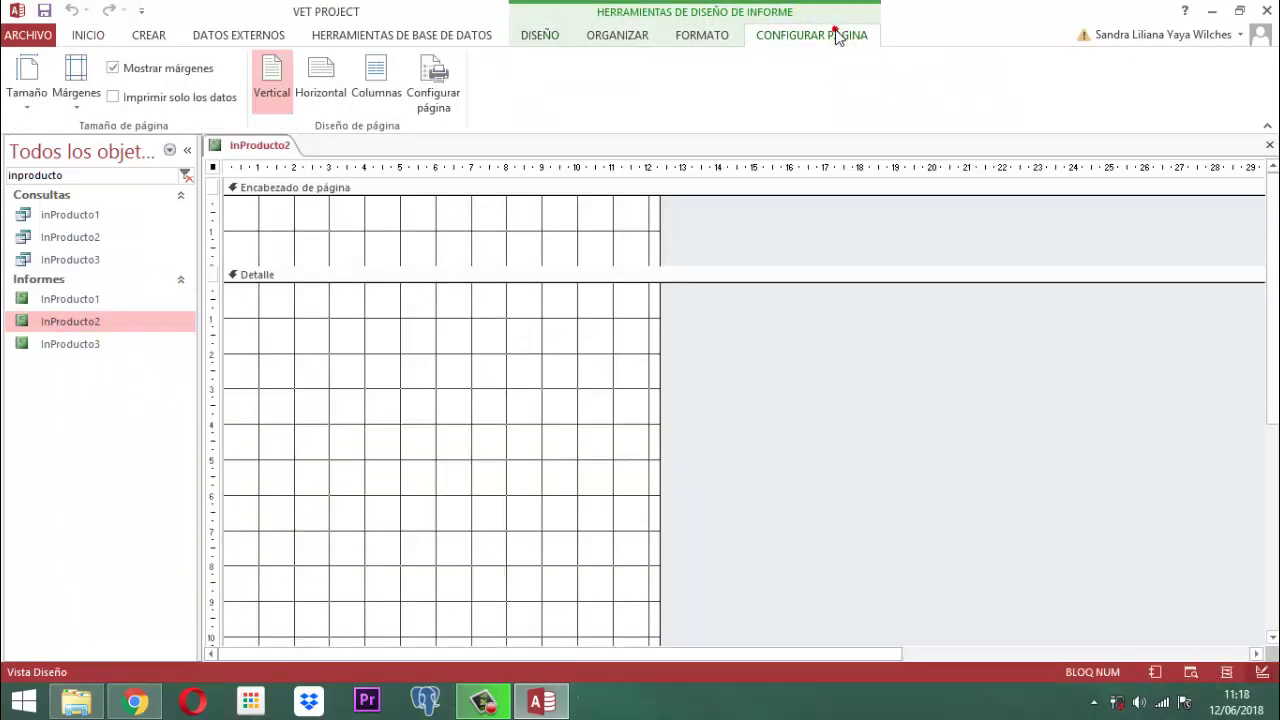
pyautogui.click(366, 95)
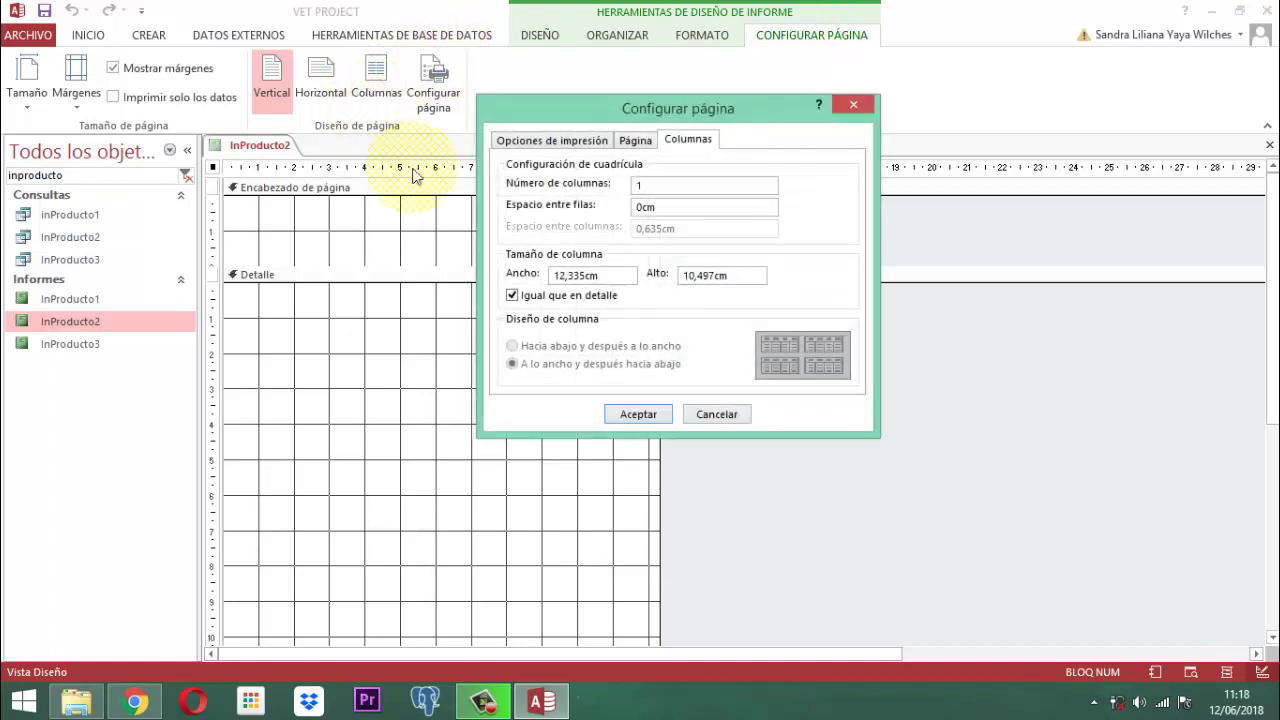
pyautogui.click(658, 185)
pyautogui.doubleClick(655, 184)
pyautogui.write('2')
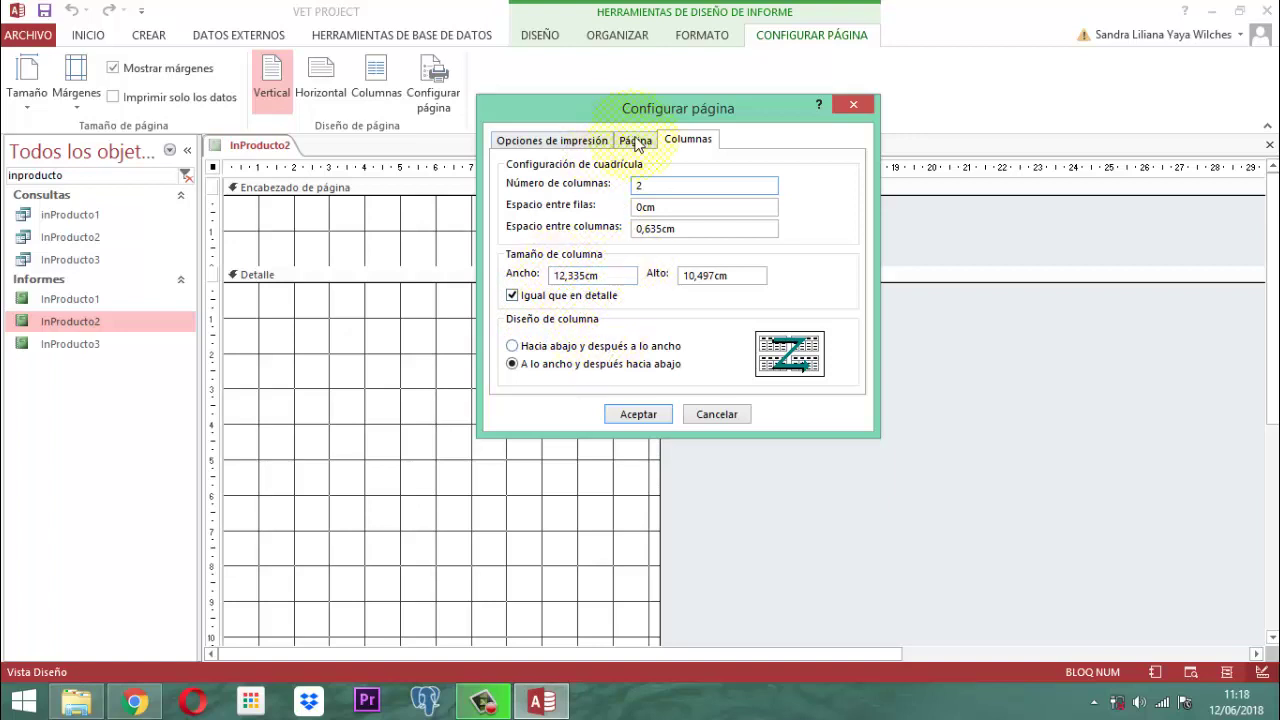
pyautogui.click(690, 230)
pyautogui.doubleClick(695, 230)
pyautogui.write('0')
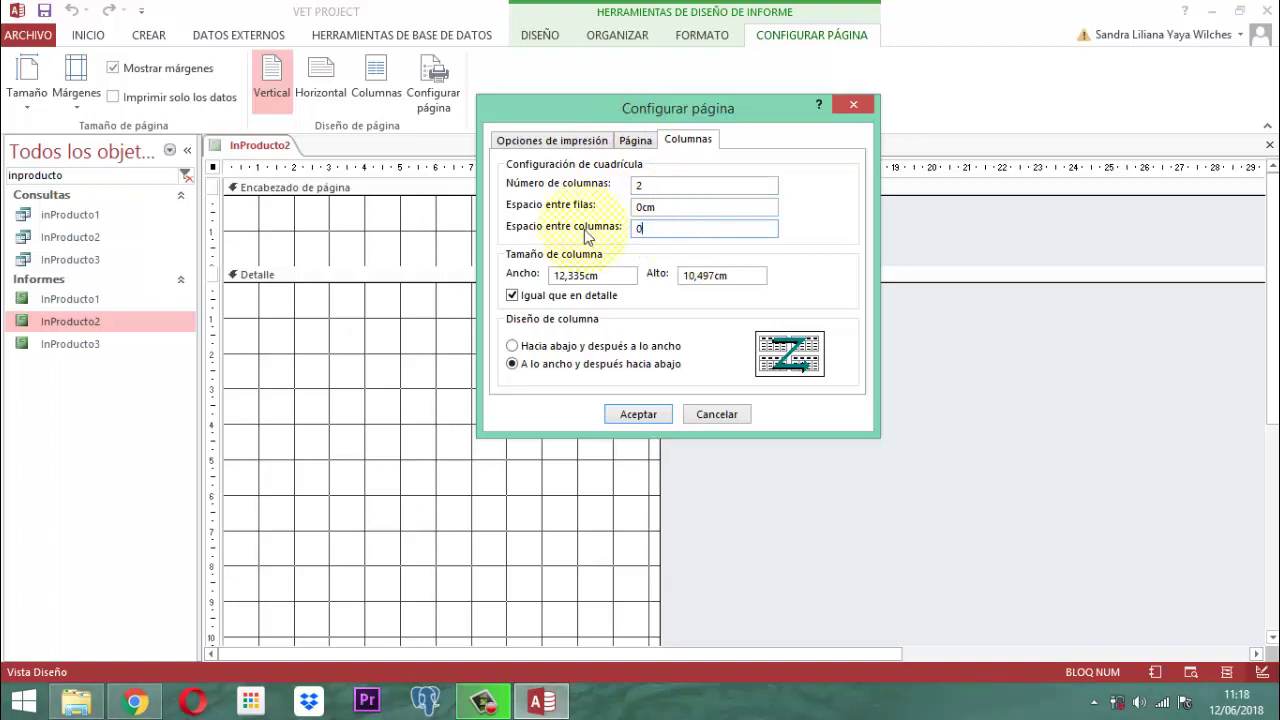
pyautogui.write(',3')
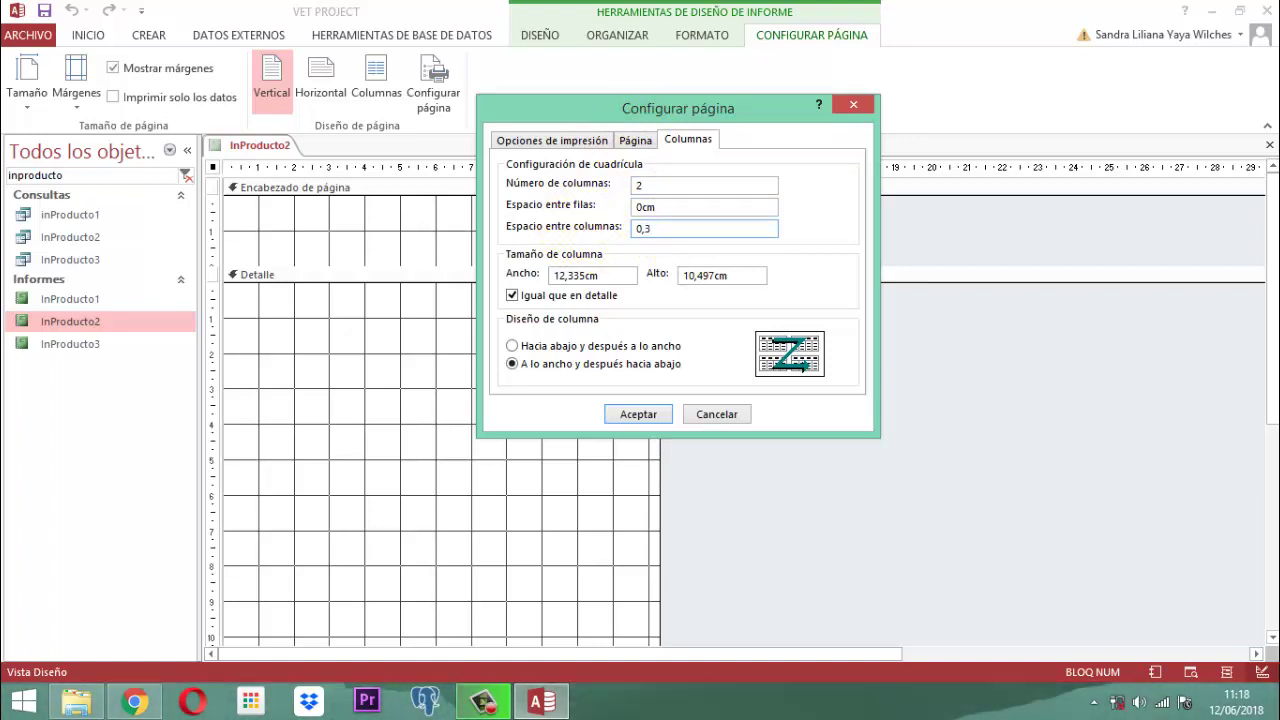
pyautogui.click(634, 142)
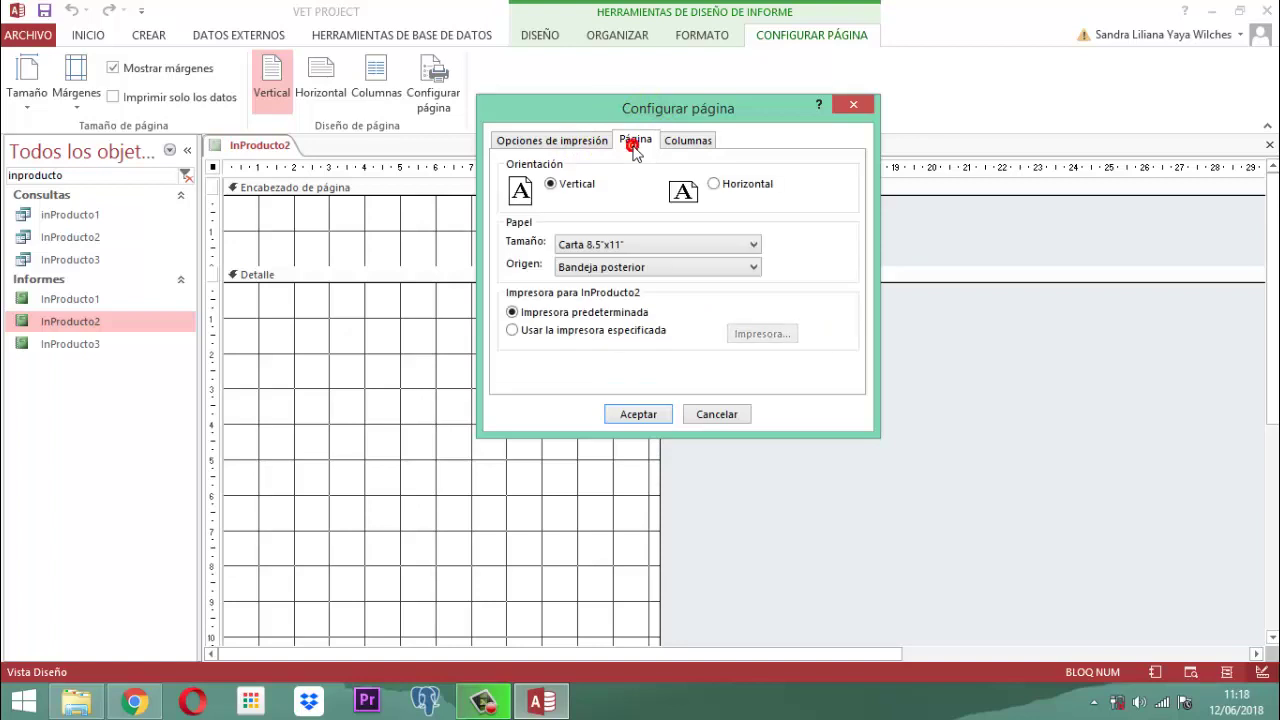
pyautogui.click(574, 142)
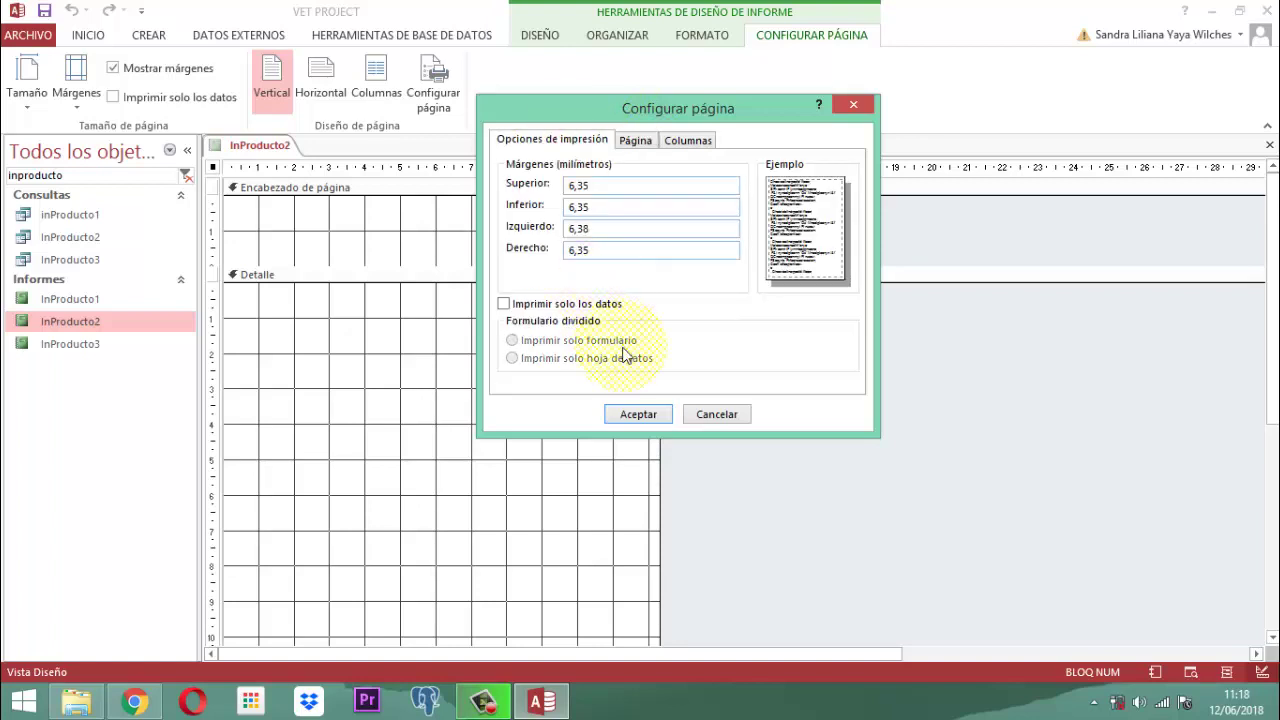
pyautogui.click(626, 415)
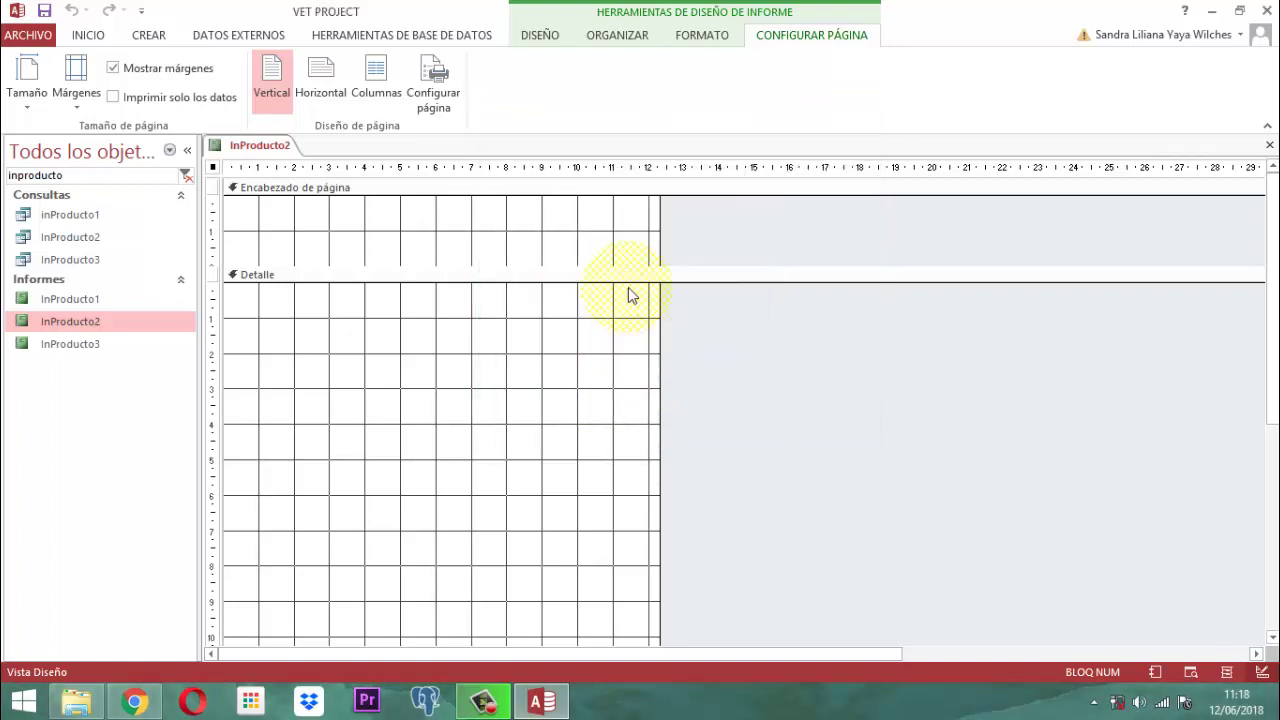
# Step: Narrow the InProducto2 report to about 9 cm wide and choose a page margin preset, checking the resulting column setup
pyautogui.moveTo(663, 246); pyautogui.dragTo(550, 300)
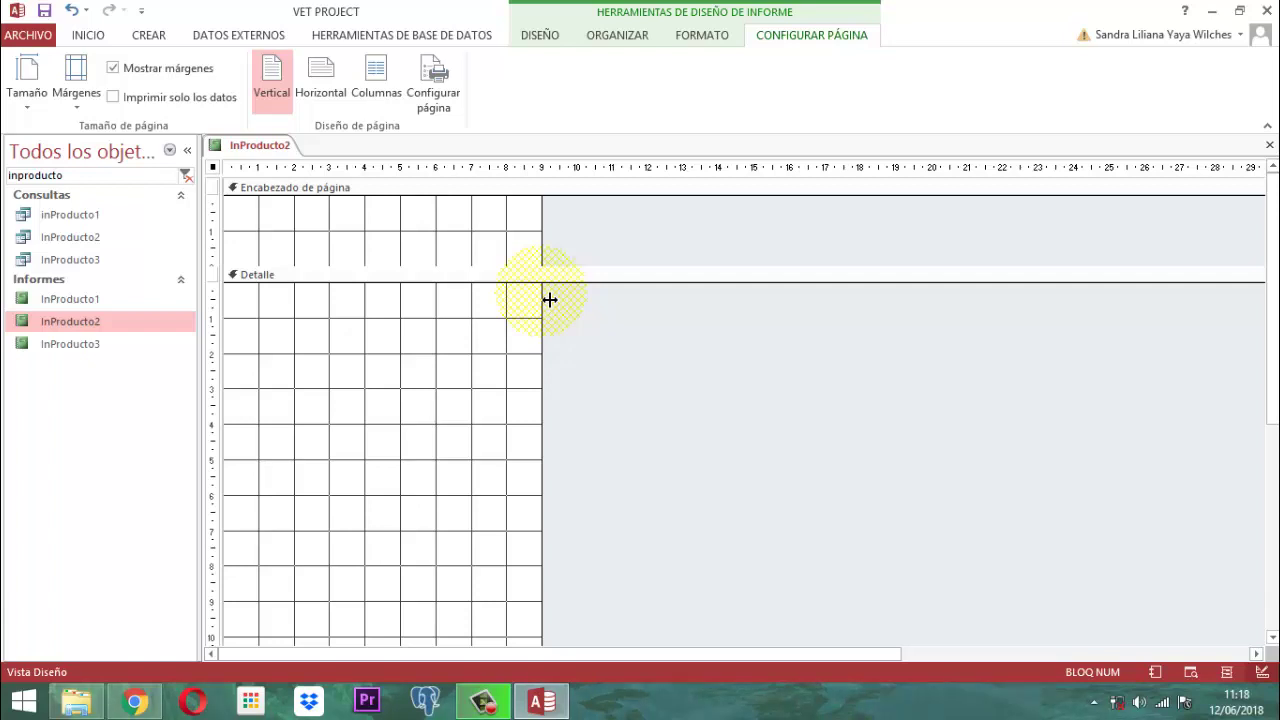
pyautogui.click(78, 95)
pyautogui.click(137, 262)
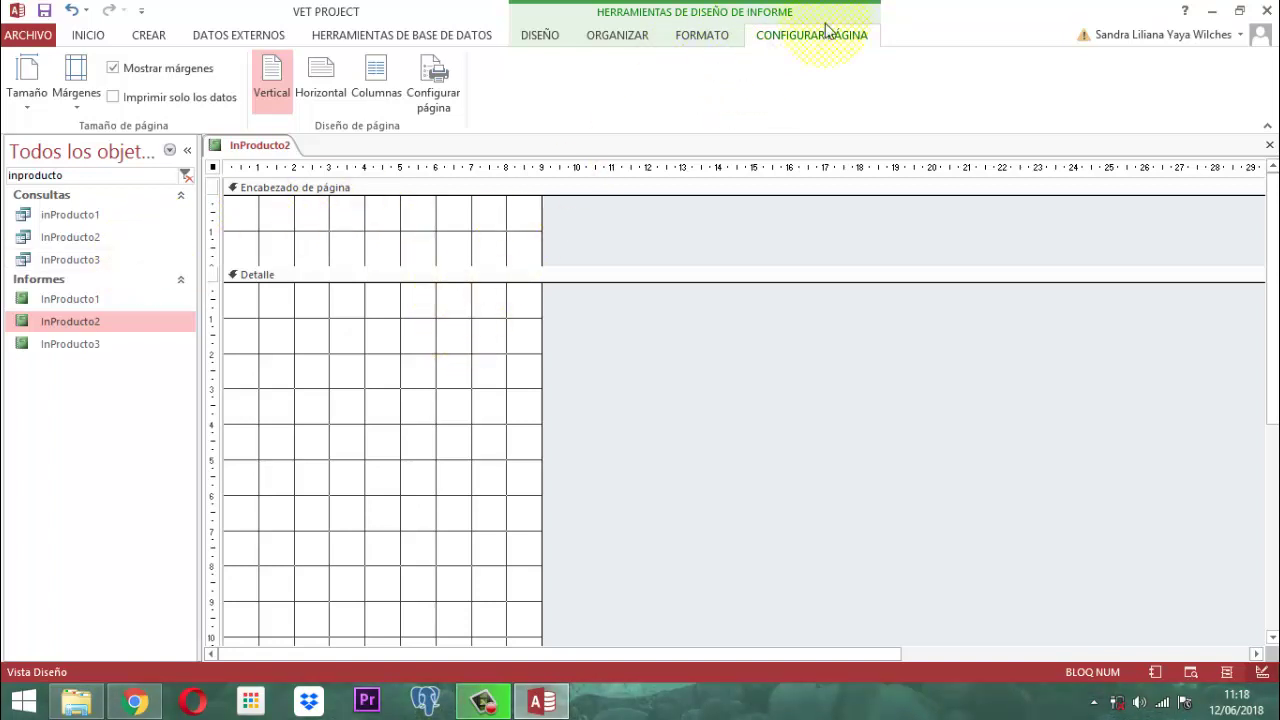
pyautogui.click(377, 100)
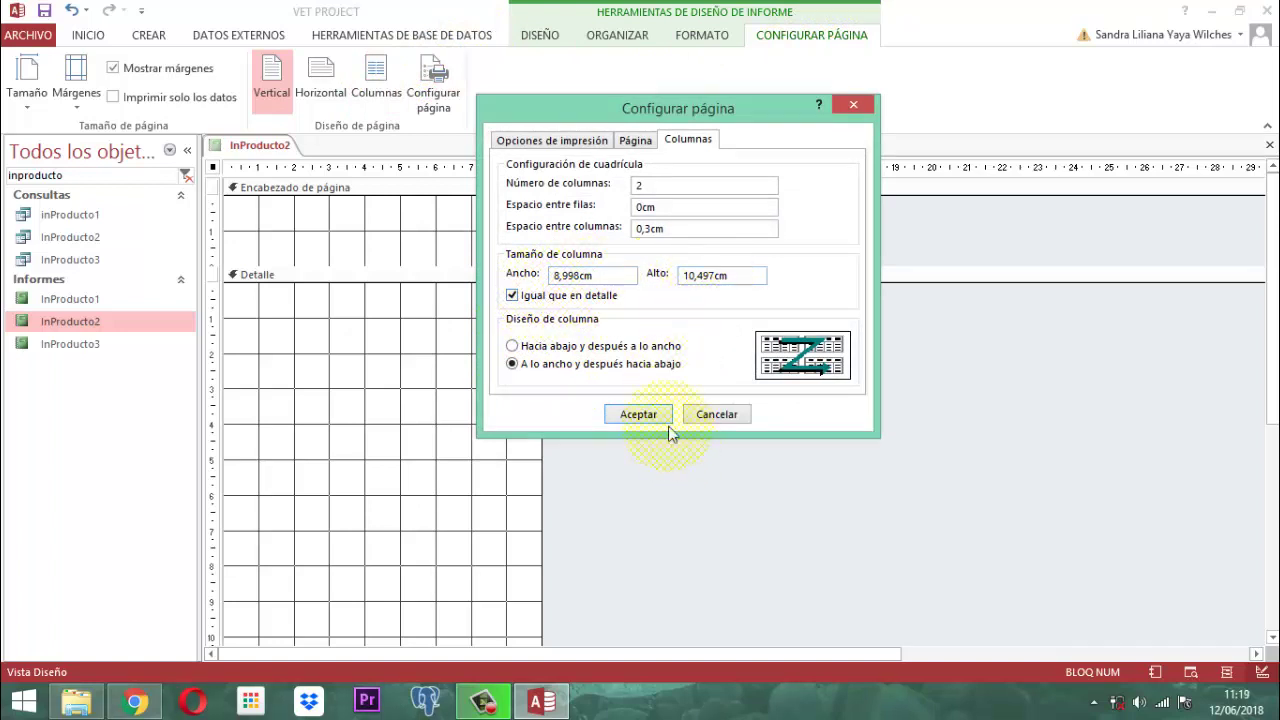
pyautogui.click(639, 416)
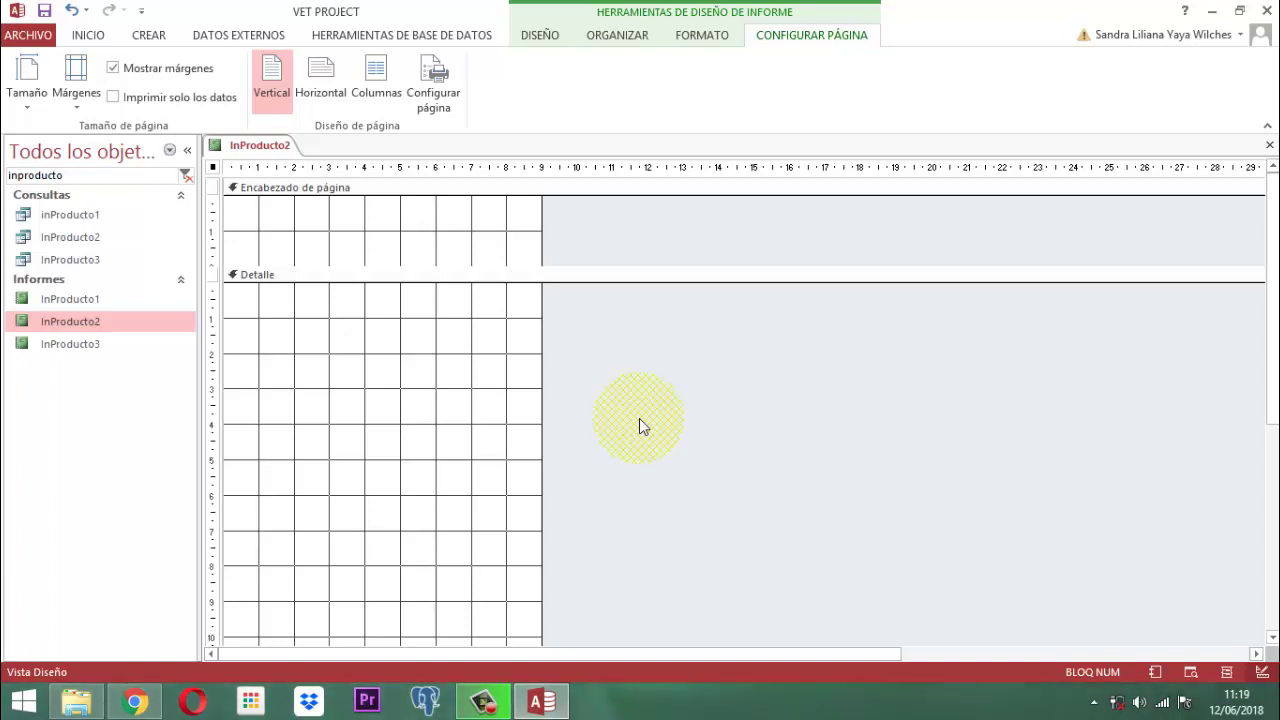
# Step: Open the InProducto1 report in Design view
pyautogui.click(62, 299)
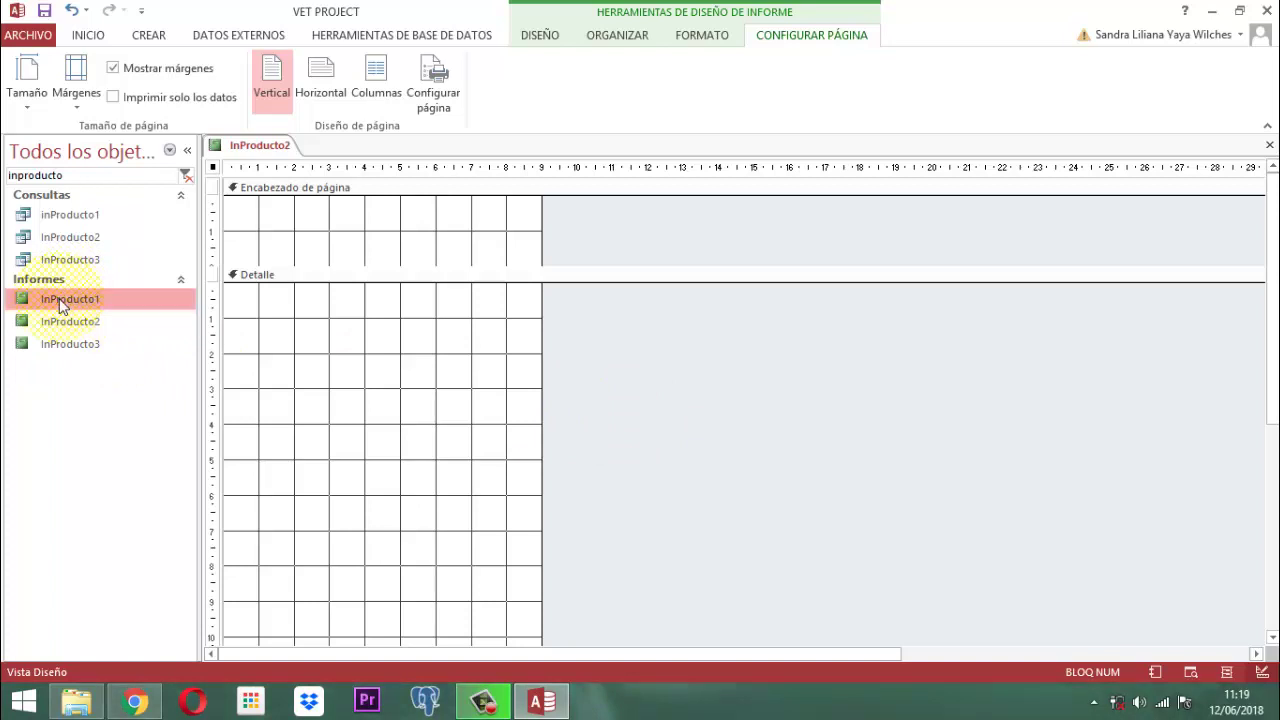
pyautogui.rightClick(60, 300)
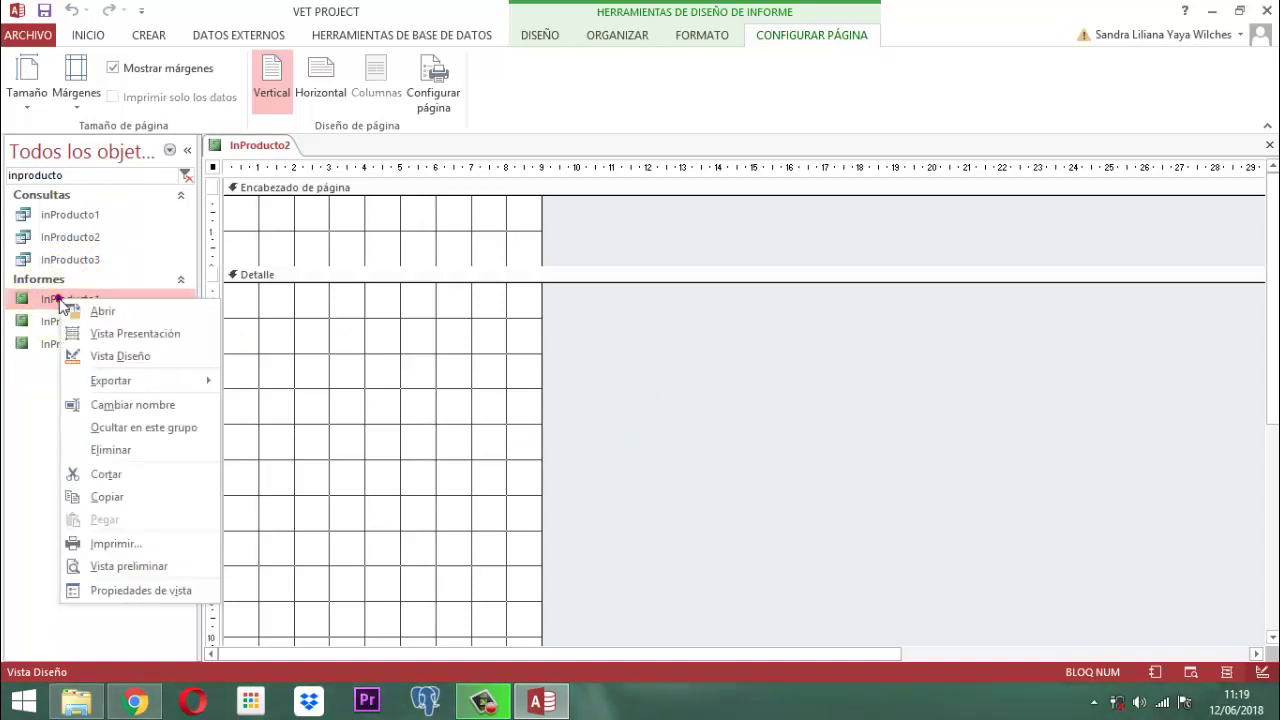
pyautogui.click(104, 358)
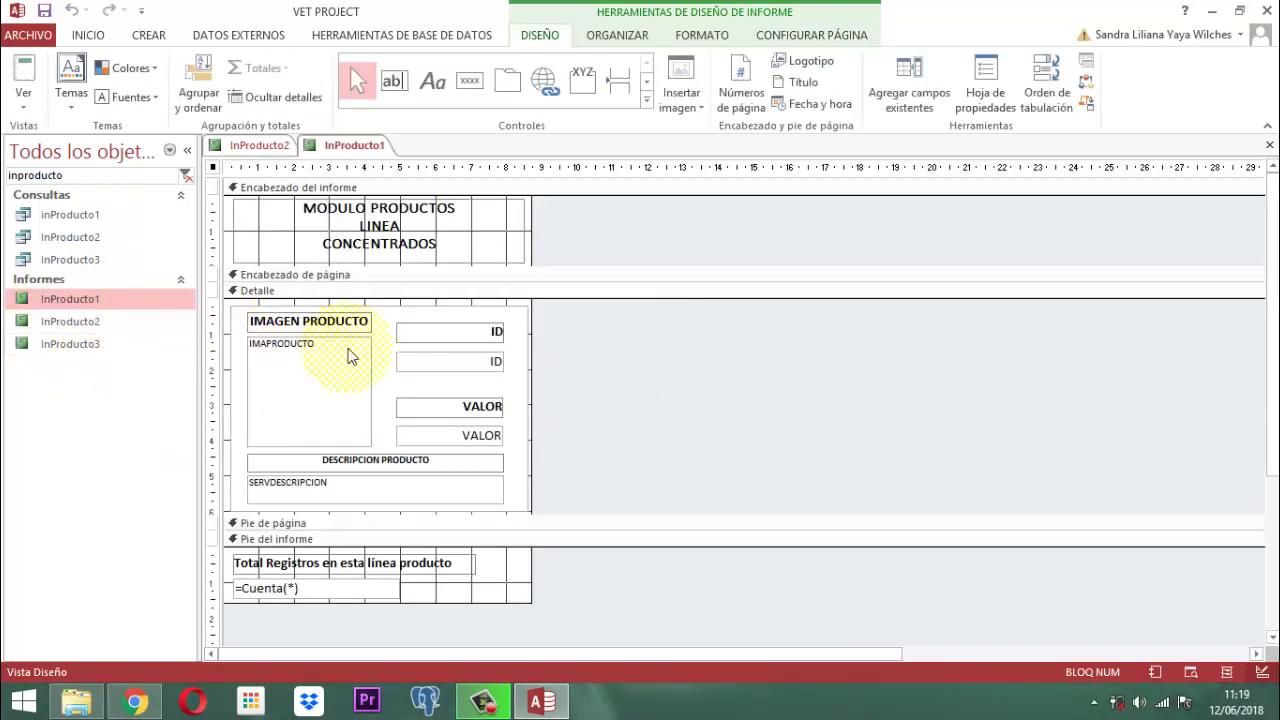
# Step: Copy all the controls of InProducto1 into the InProducto2 report and collapse its empty page header section
pyautogui.moveTo(632, 615); pyautogui.dragTo(230, 231)
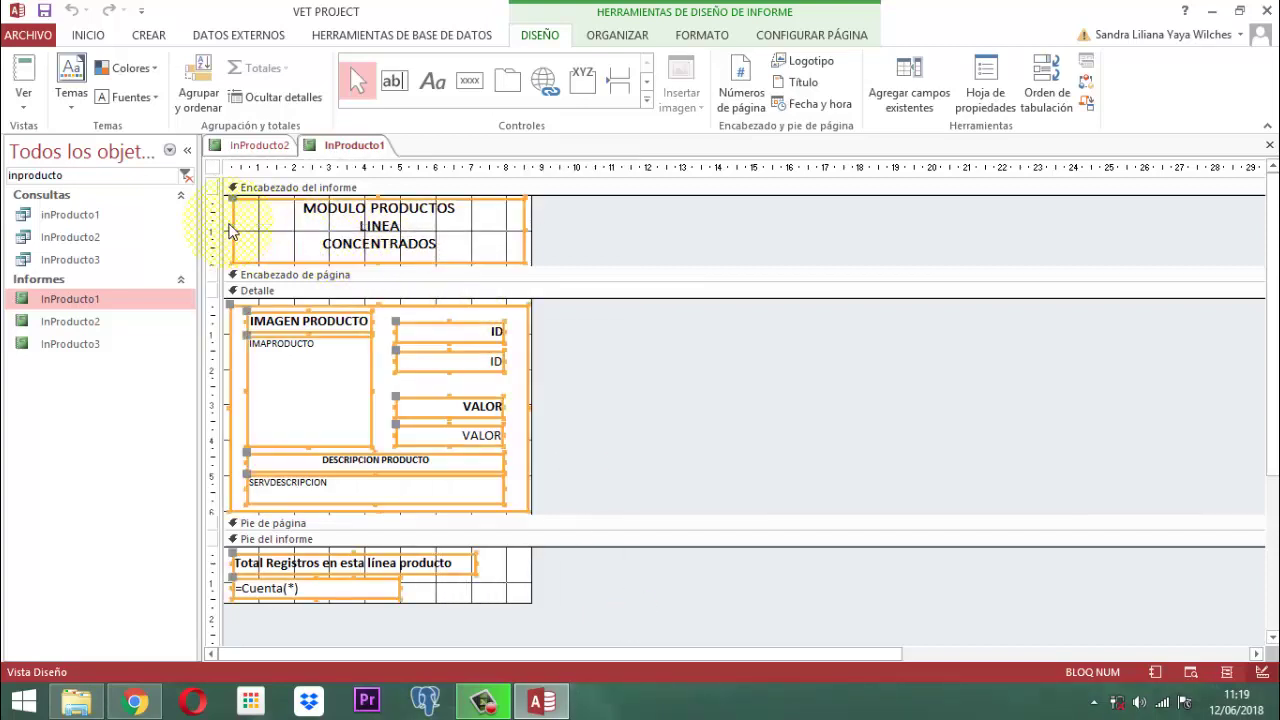
pyautogui.click(258, 150)
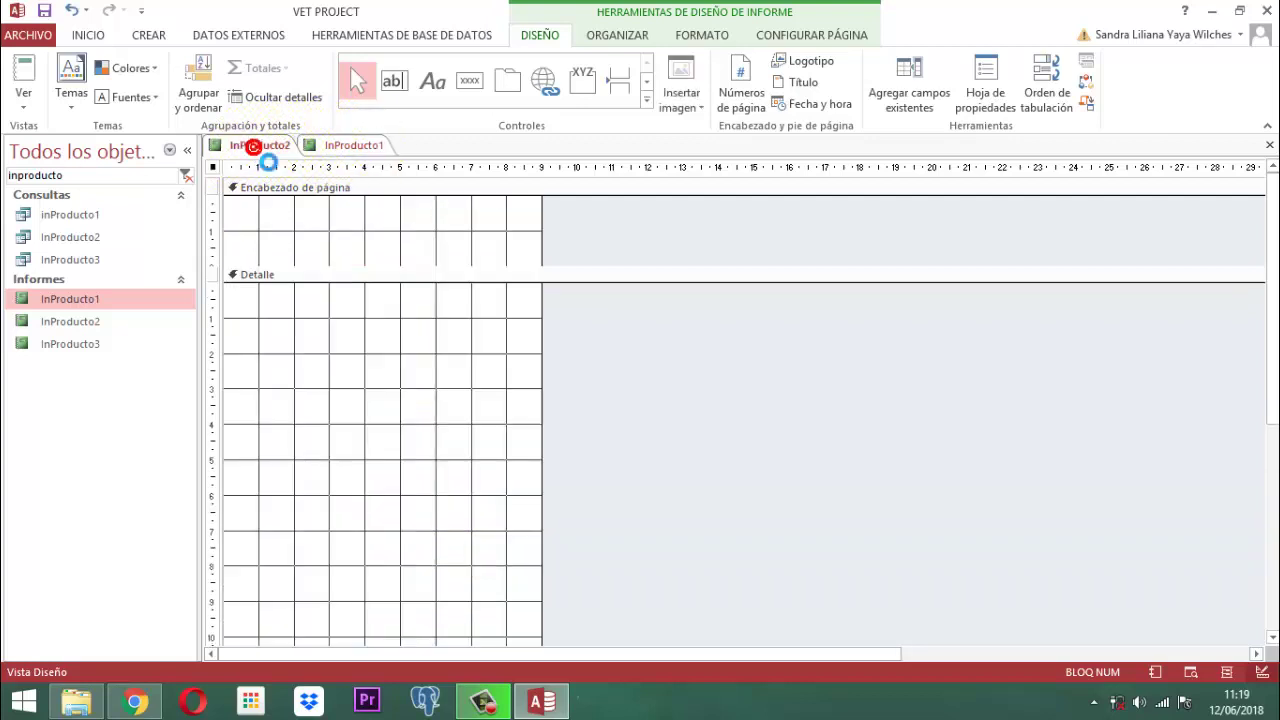
pyautogui.hotkey('ctrl', 'v')
pyautogui.click(634, 248)
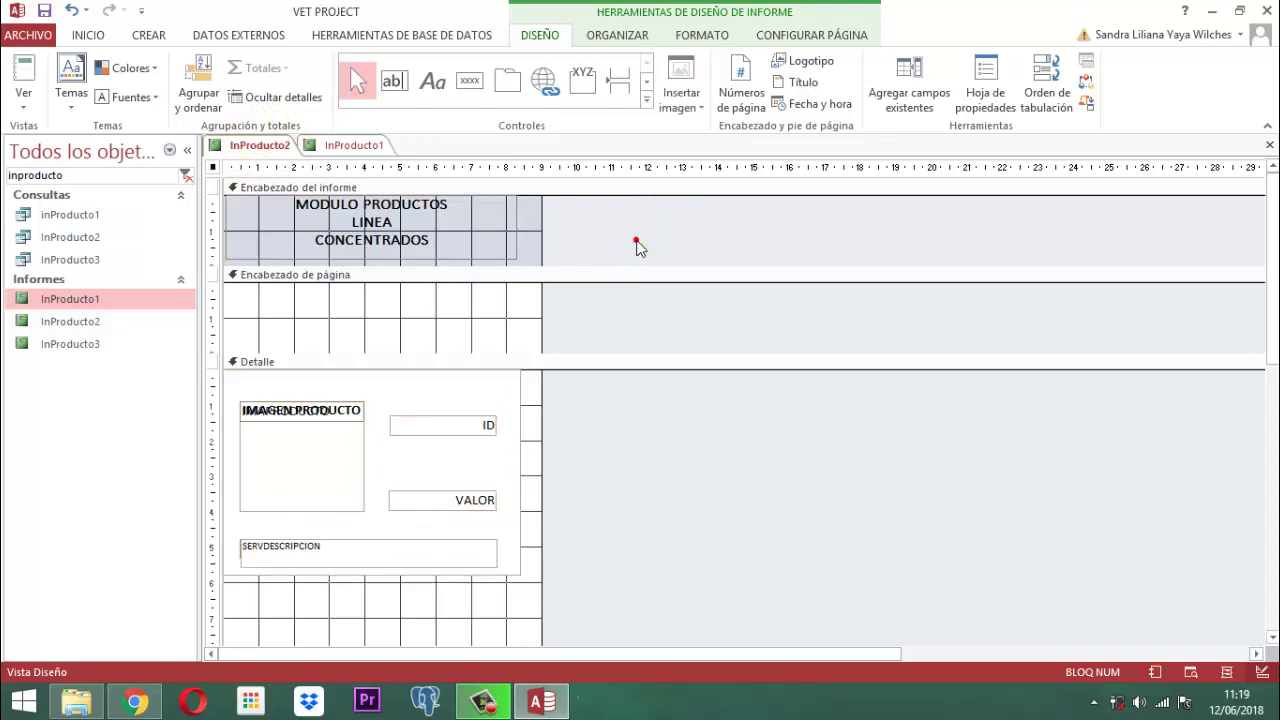
pyautogui.moveTo(529, 360); pyautogui.dragTo(531, 287)
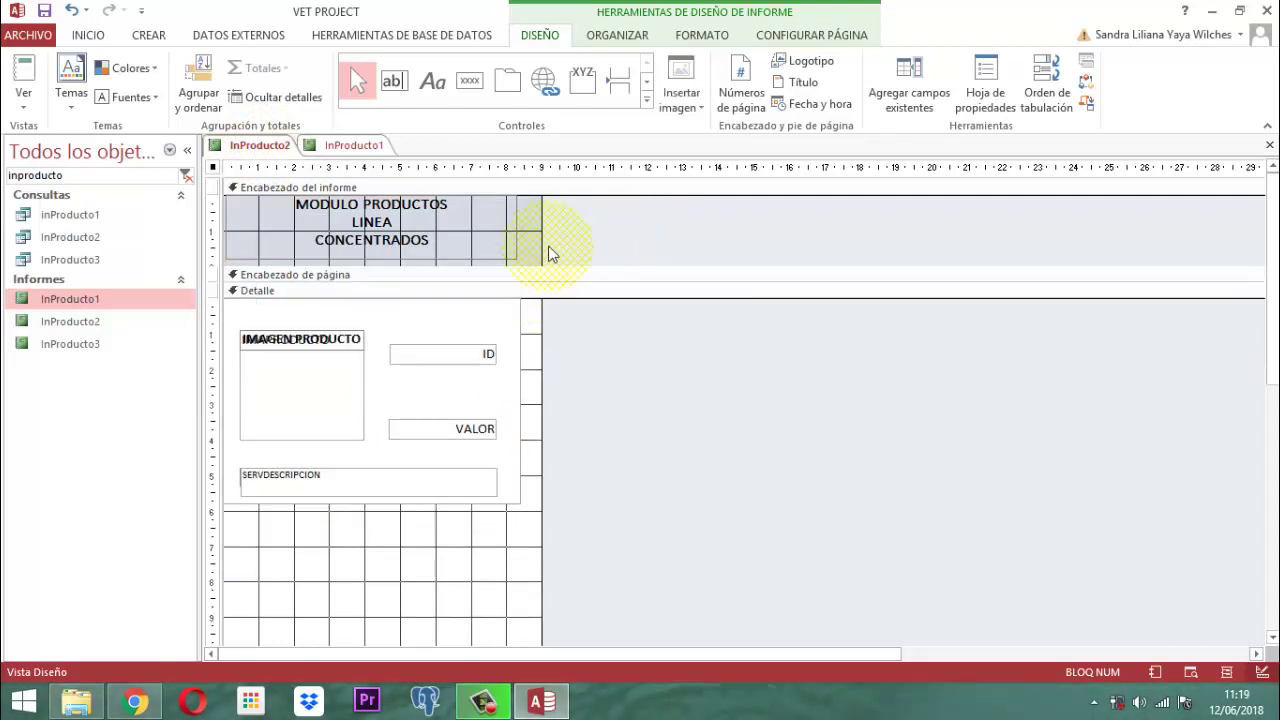
# Step: Set the background colour of the InProducto2 report header section to white
pyautogui.click(529, 252)
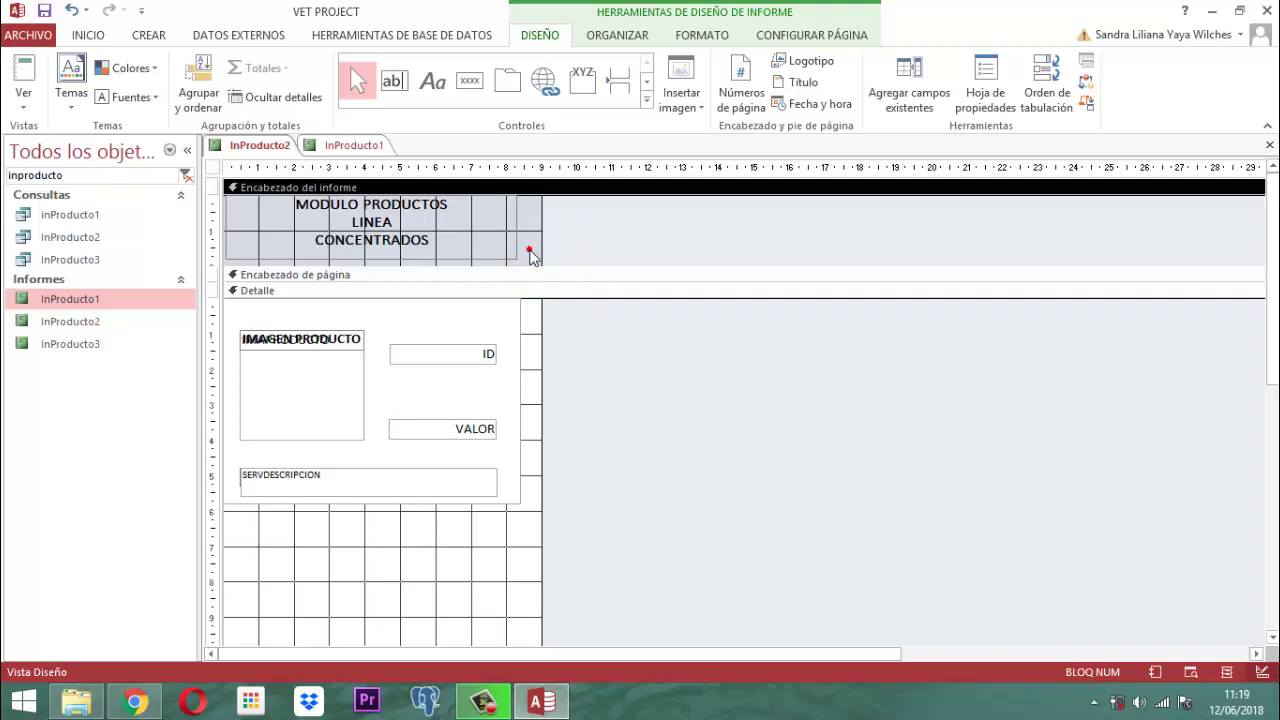
pyautogui.click(702, 35)
pyautogui.click(251, 97)
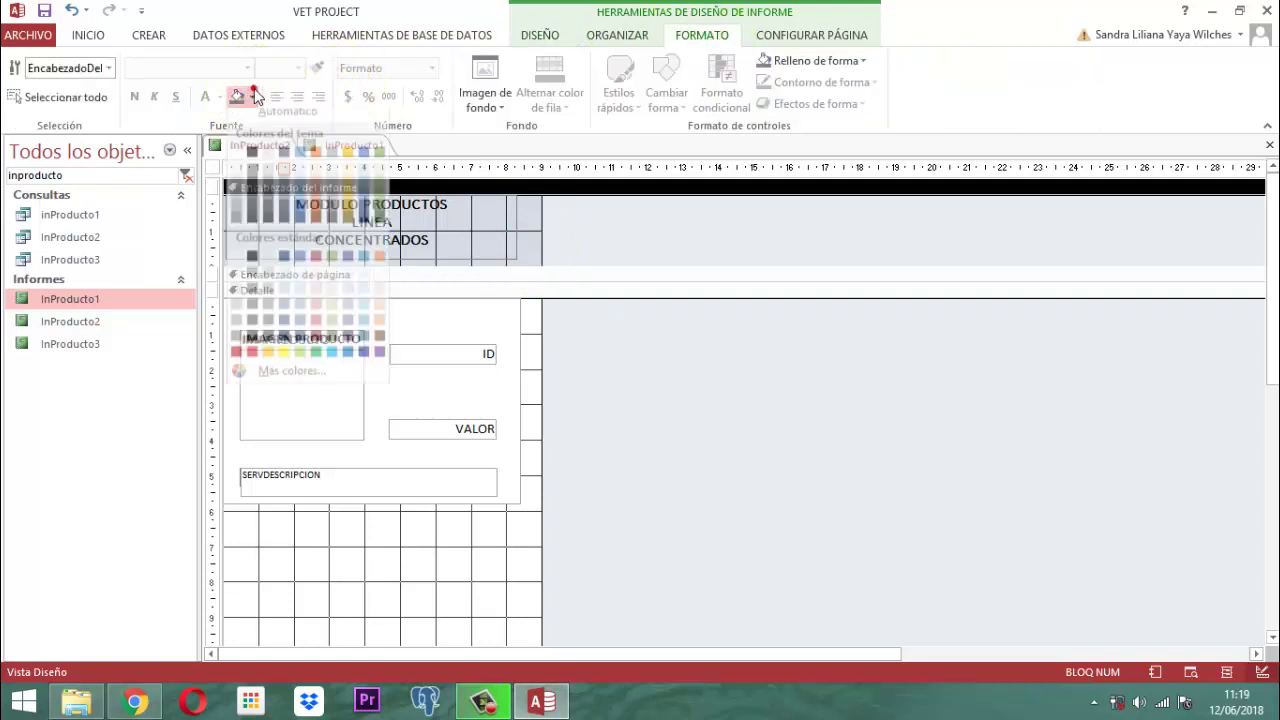
pyautogui.click(237, 163)
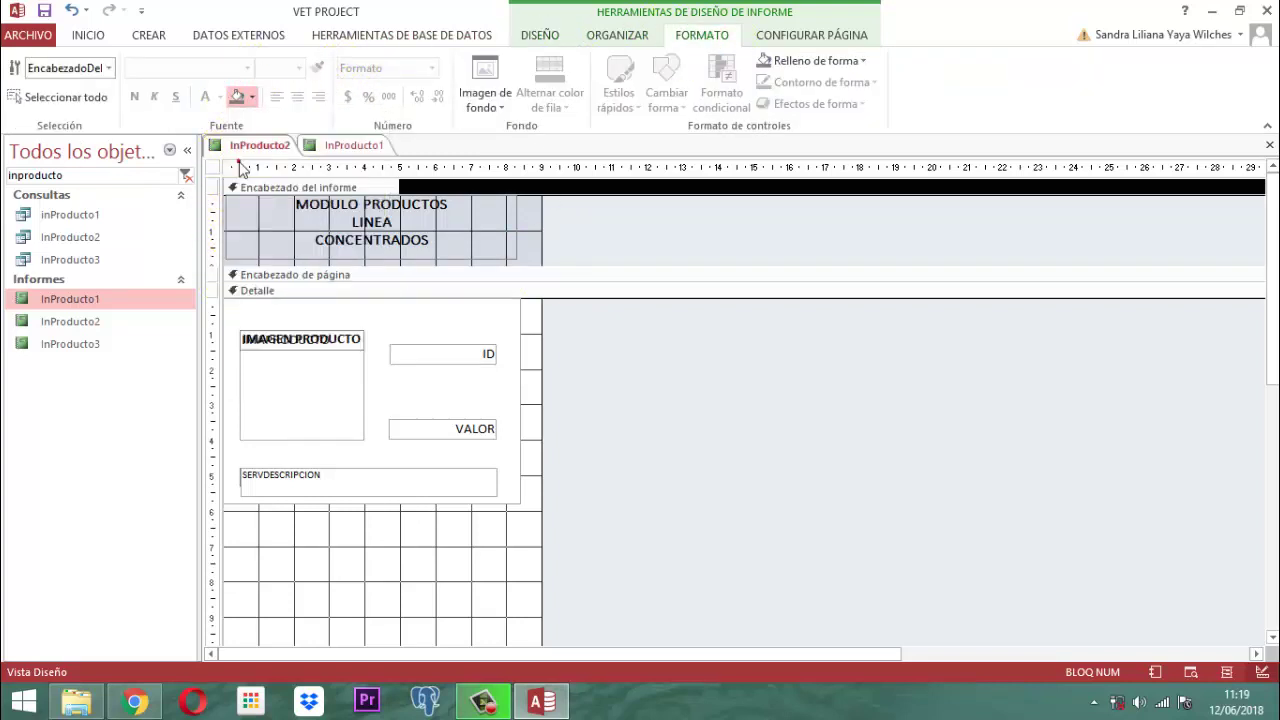
pyautogui.click(600, 238)
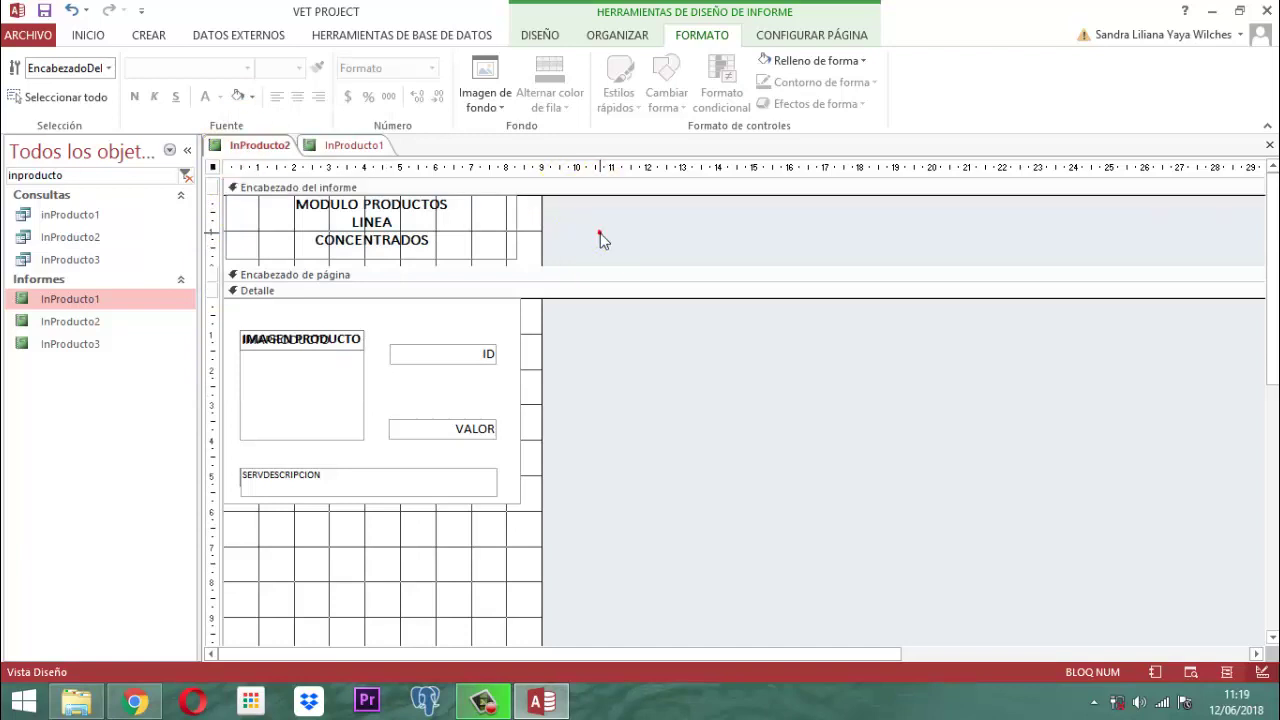
# Step: Replace the word CONCENTRADOS with ACCESORIOS in the InProducto2 report header title
pyautogui.click(376, 246)
pyautogui.doubleClick(378, 245)
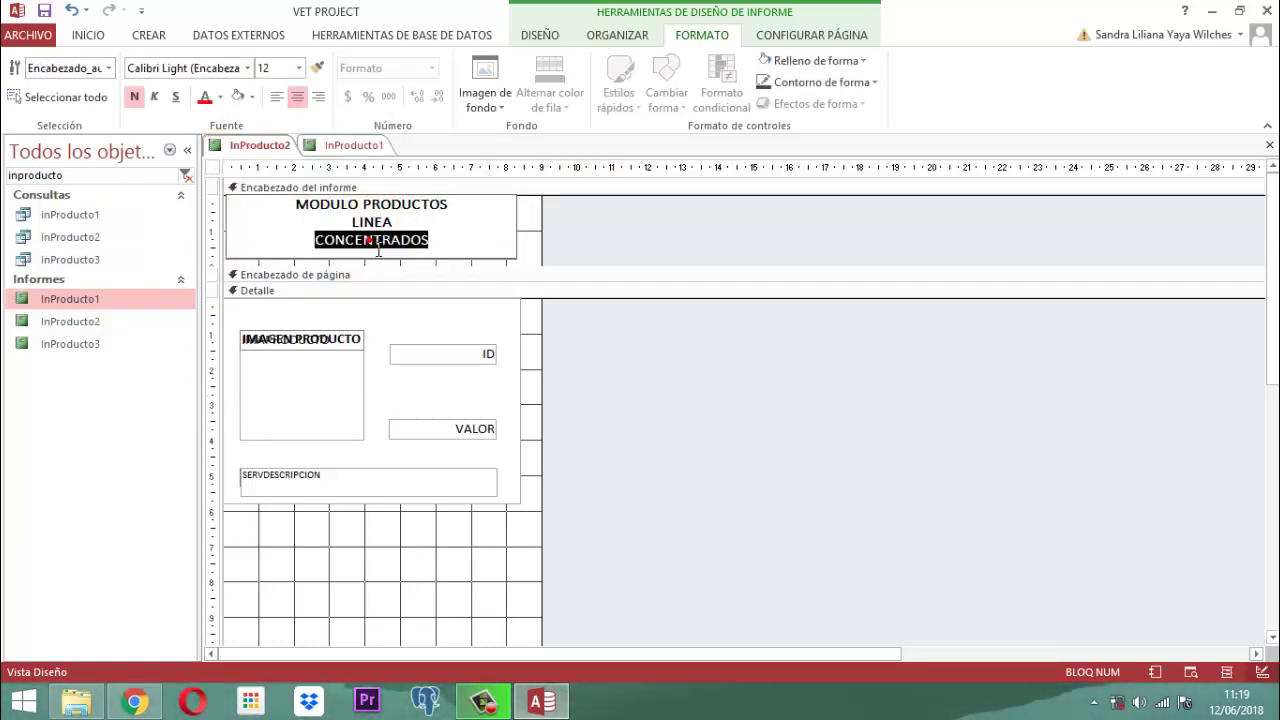
pyautogui.press('BackSpace')
pyautogui.press('capslock')
pyautogui.write('AC')
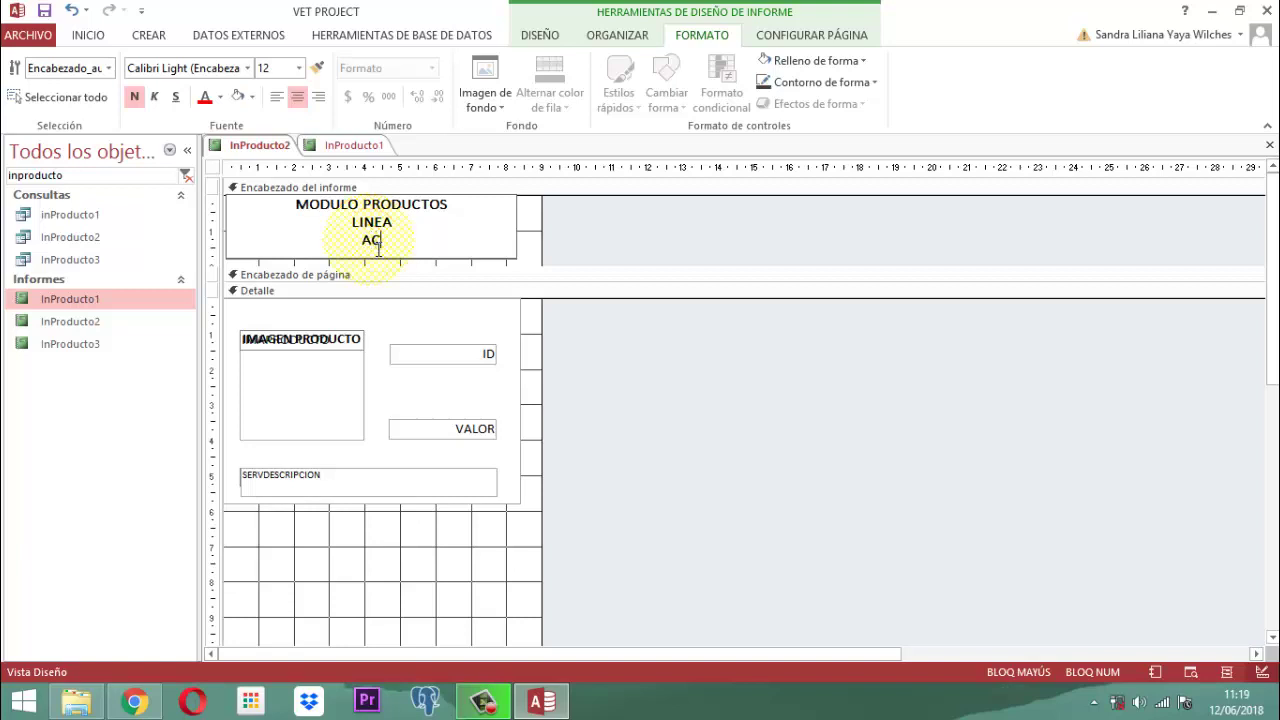
pyautogui.write('CESORIOS')
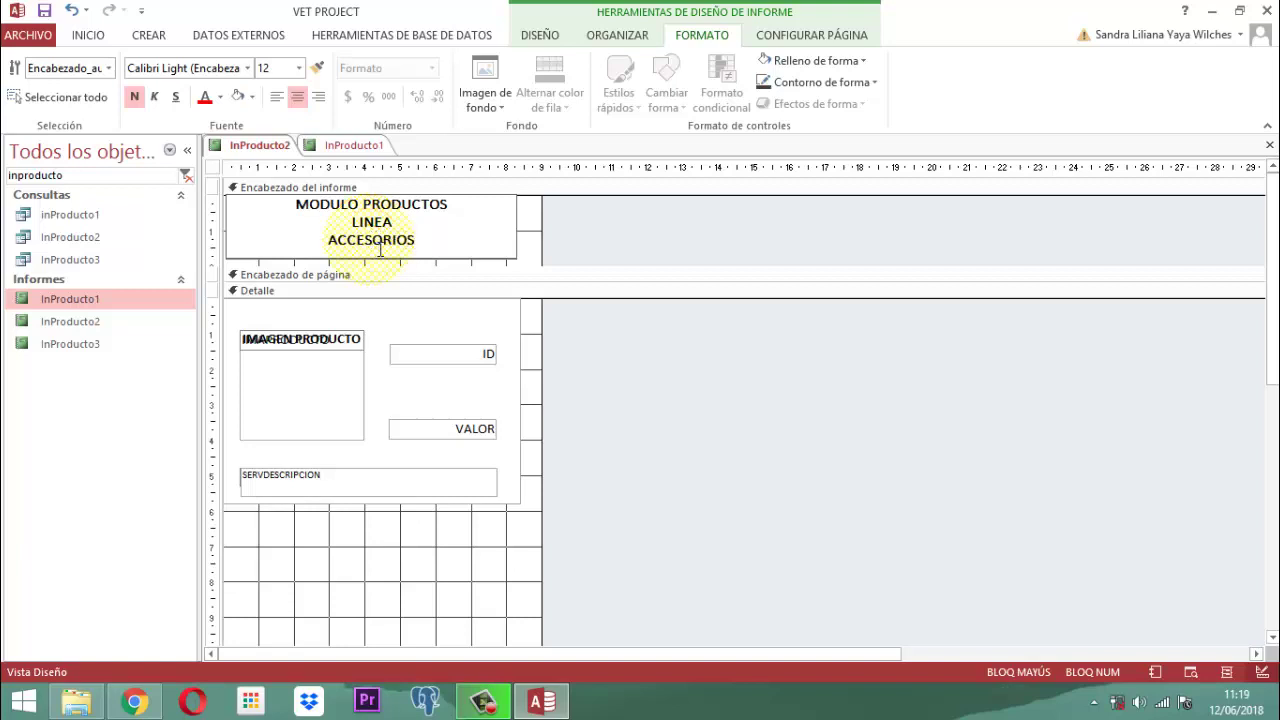
pyautogui.click(630, 357)
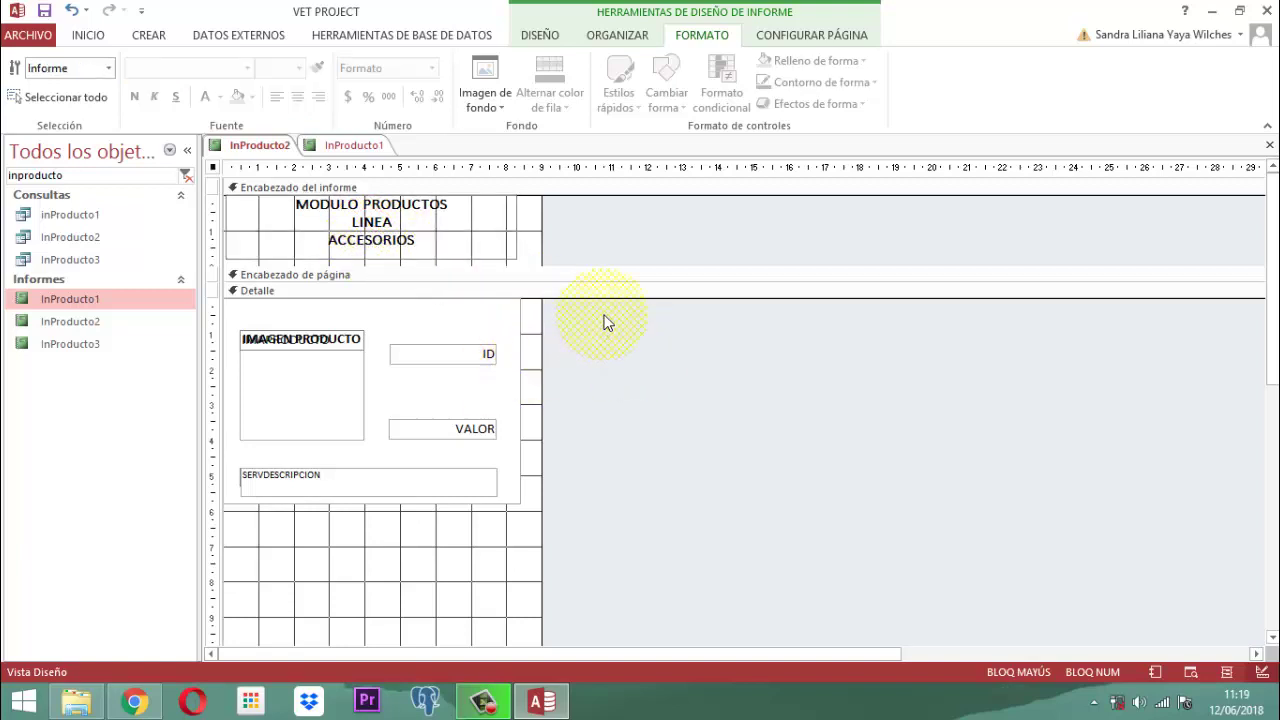
# Step: Nudge all the pasted controls in the InProducto2 Detail section slightly down
pyautogui.moveTo(597, 511); pyautogui.dragTo(242, 318)
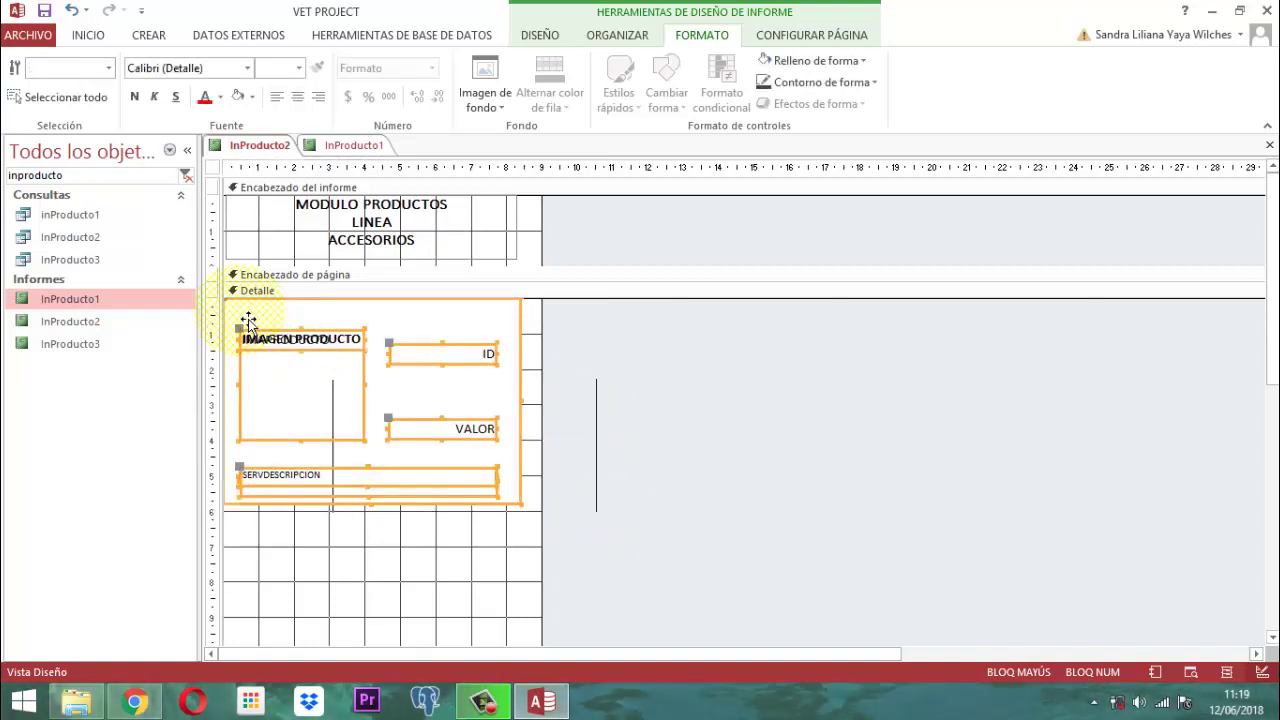
pyautogui.press('Down')
pyautogui.press('Down')
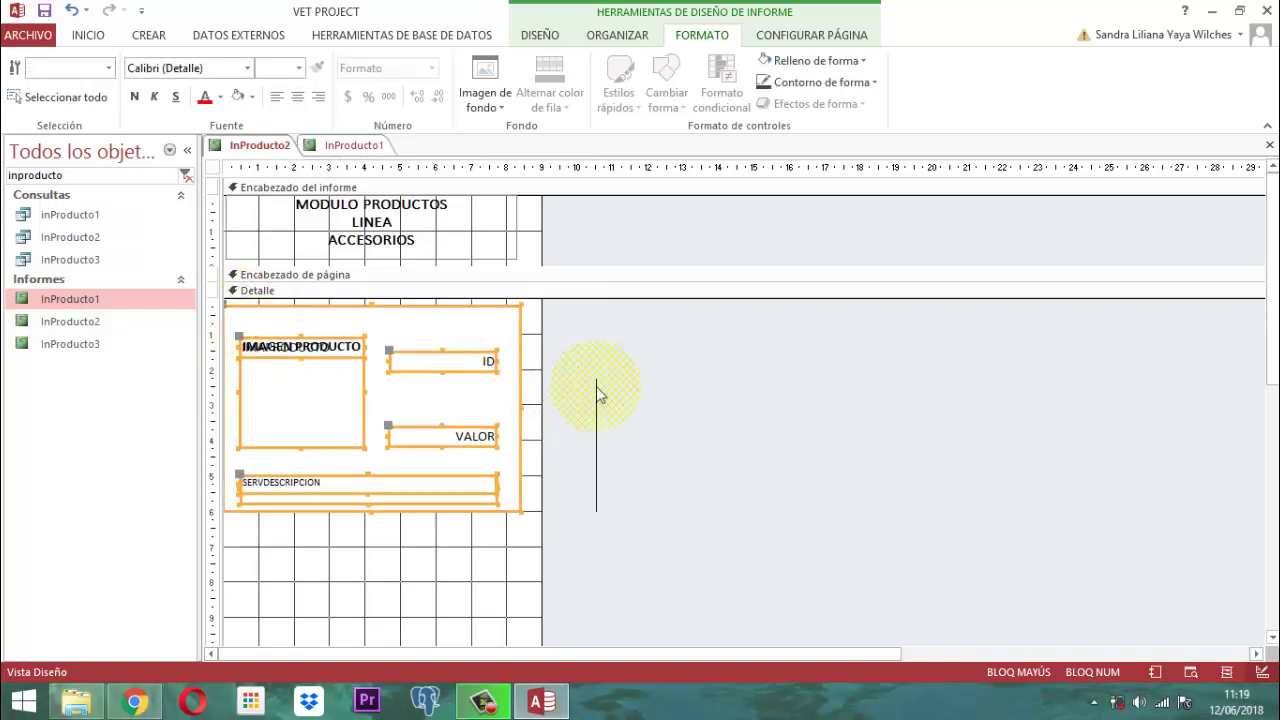
pyautogui.click(640, 374)
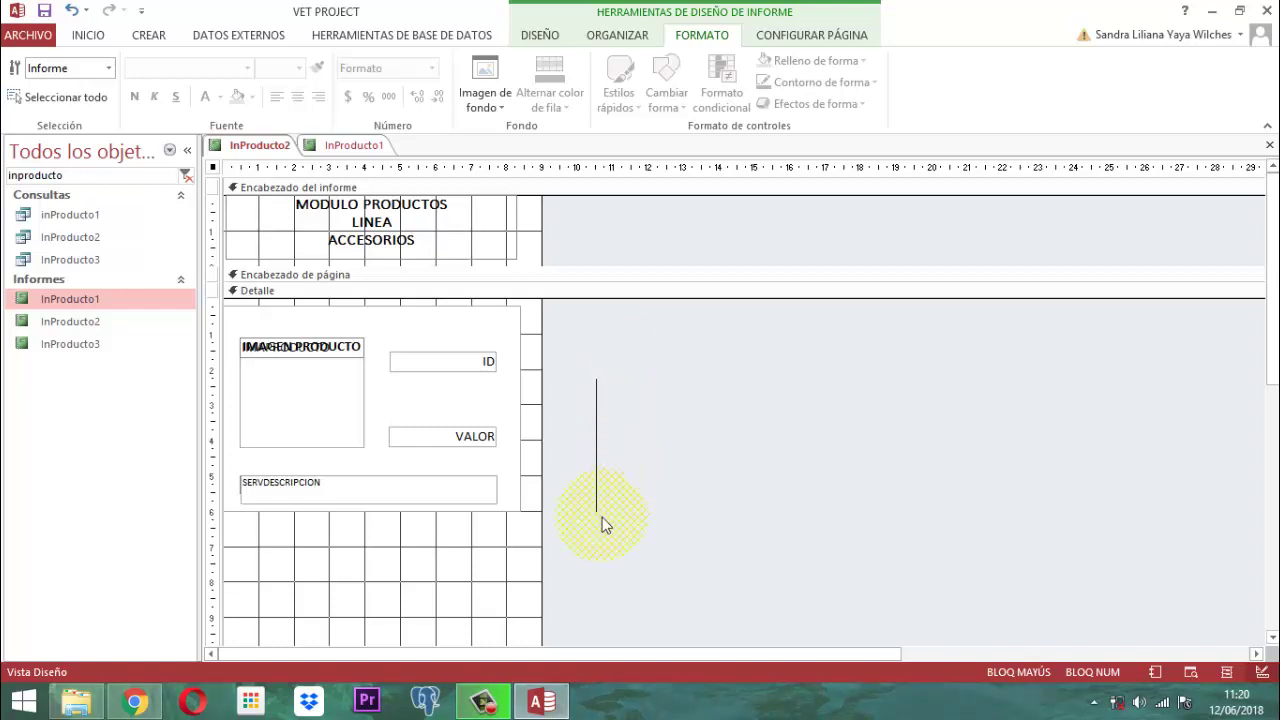
# Step: Delete all the overlapping pasted controls from the InProducto2 Detail section
pyautogui.moveTo(586, 546); pyautogui.dragTo(265, 323)
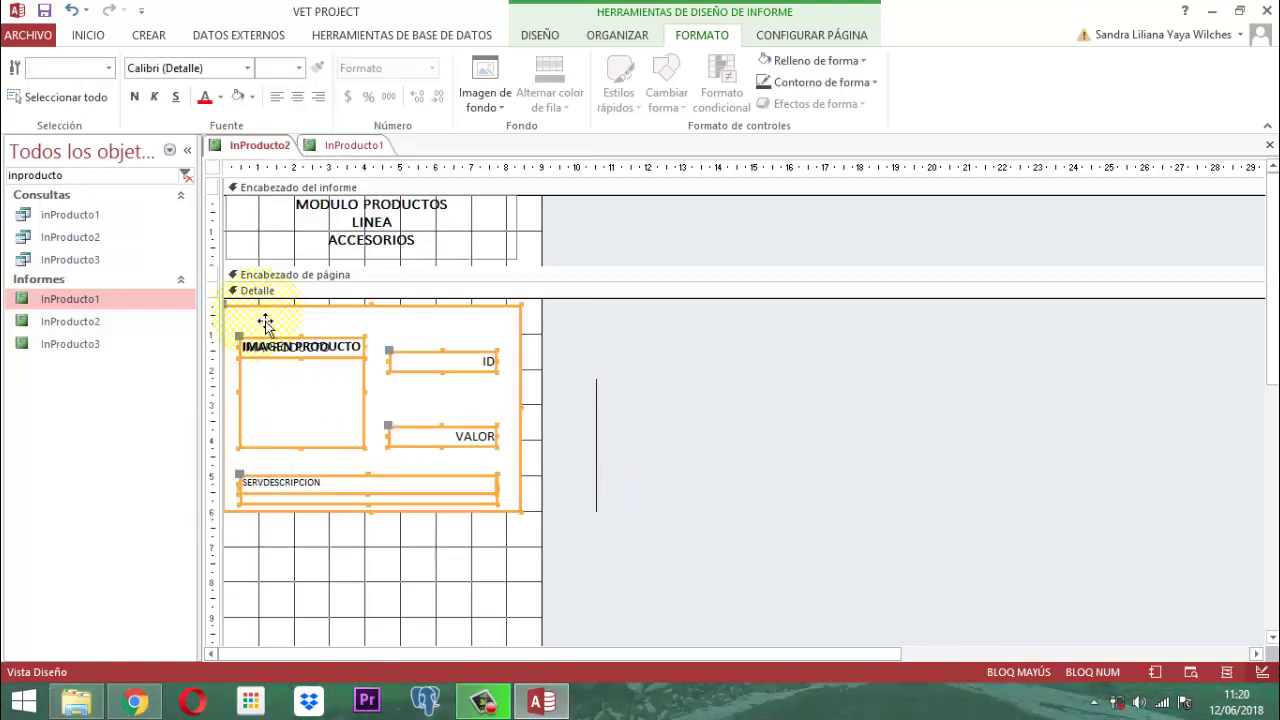
pyautogui.press('Delete')
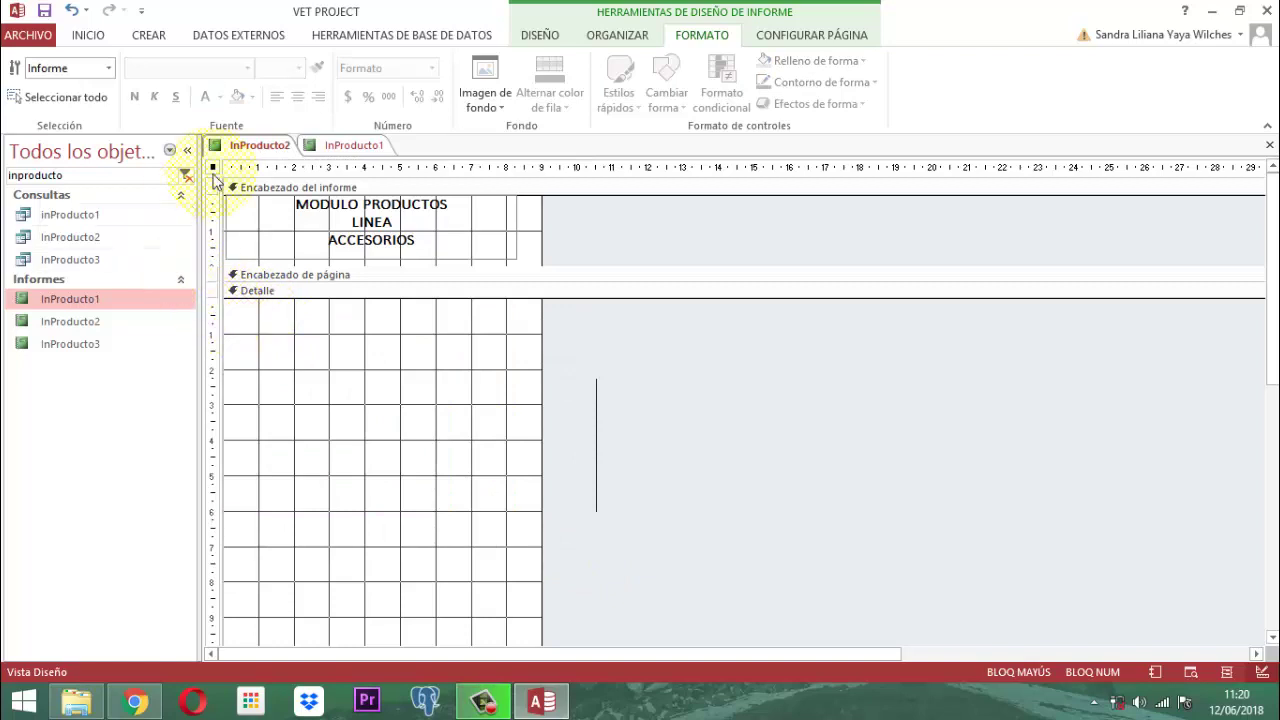
# Step: Group all the Detail section controls of the InProducto1 report and copy them
pyautogui.click(341, 145)
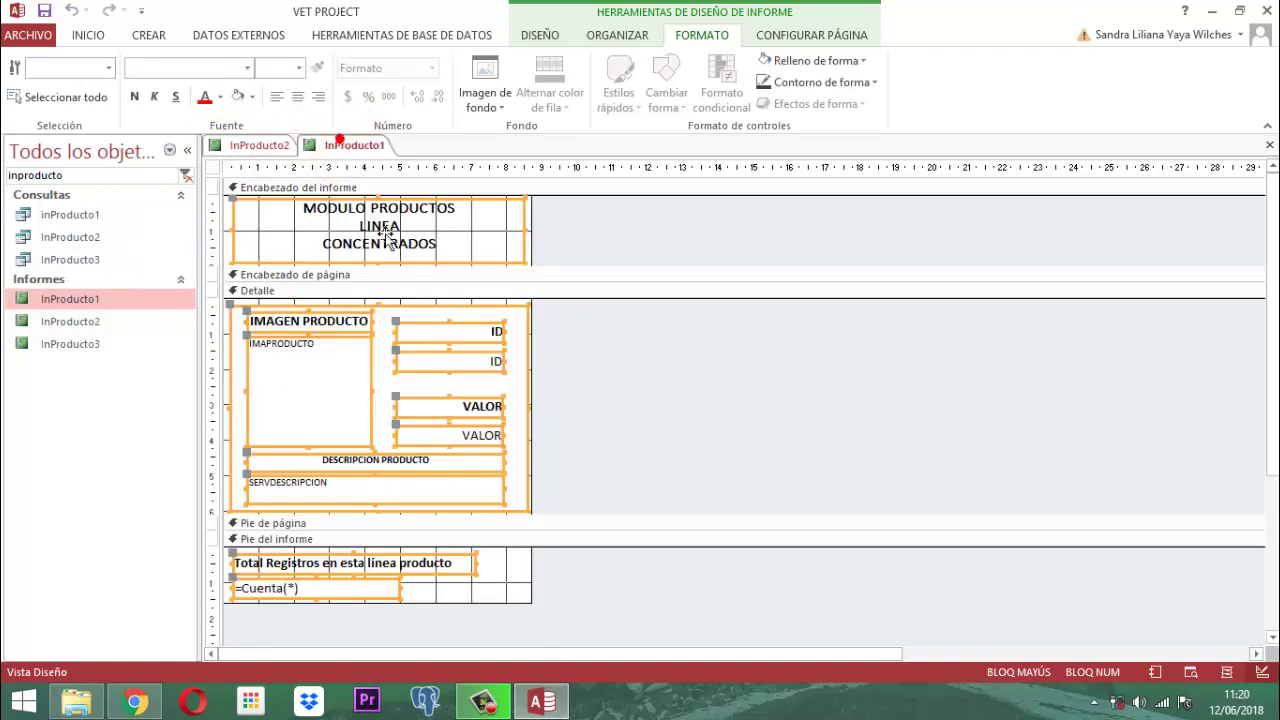
pyautogui.click(697, 340)
pyautogui.moveTo(617, 506); pyautogui.dragTo(238, 316)
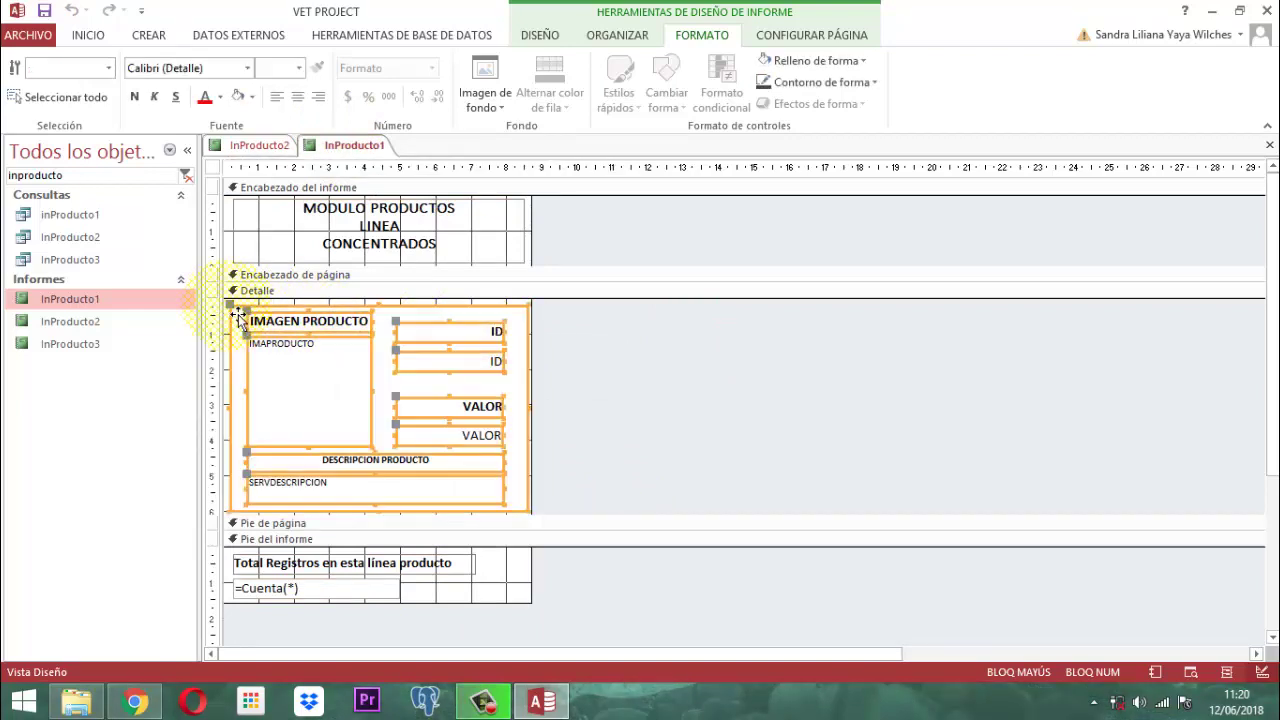
pyautogui.click(598, 38)
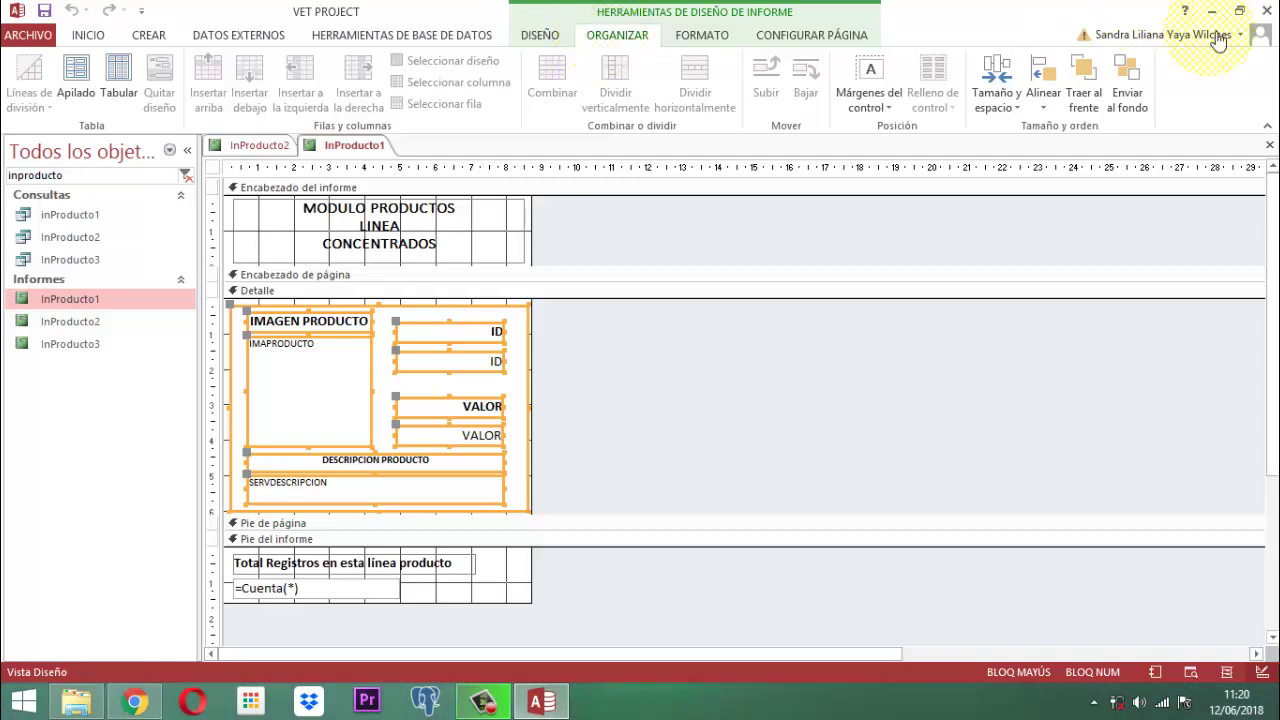
pyautogui.click(1012, 112)
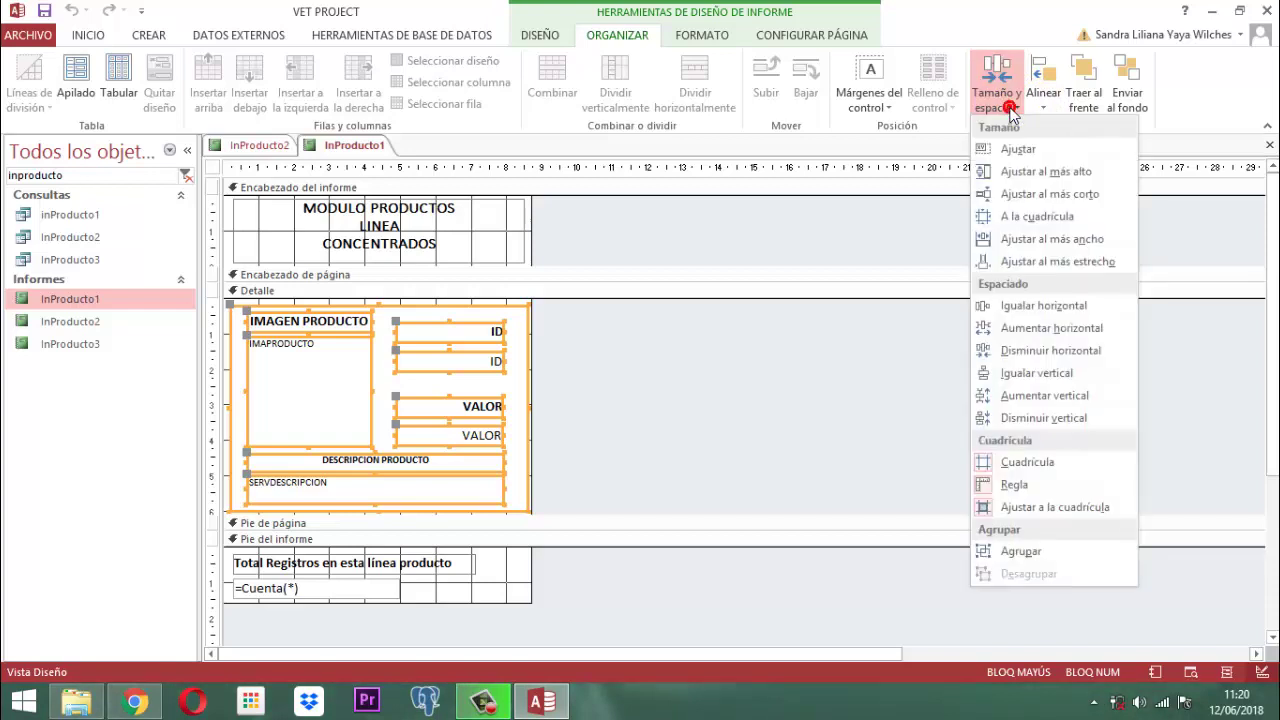
pyautogui.click(1020, 553)
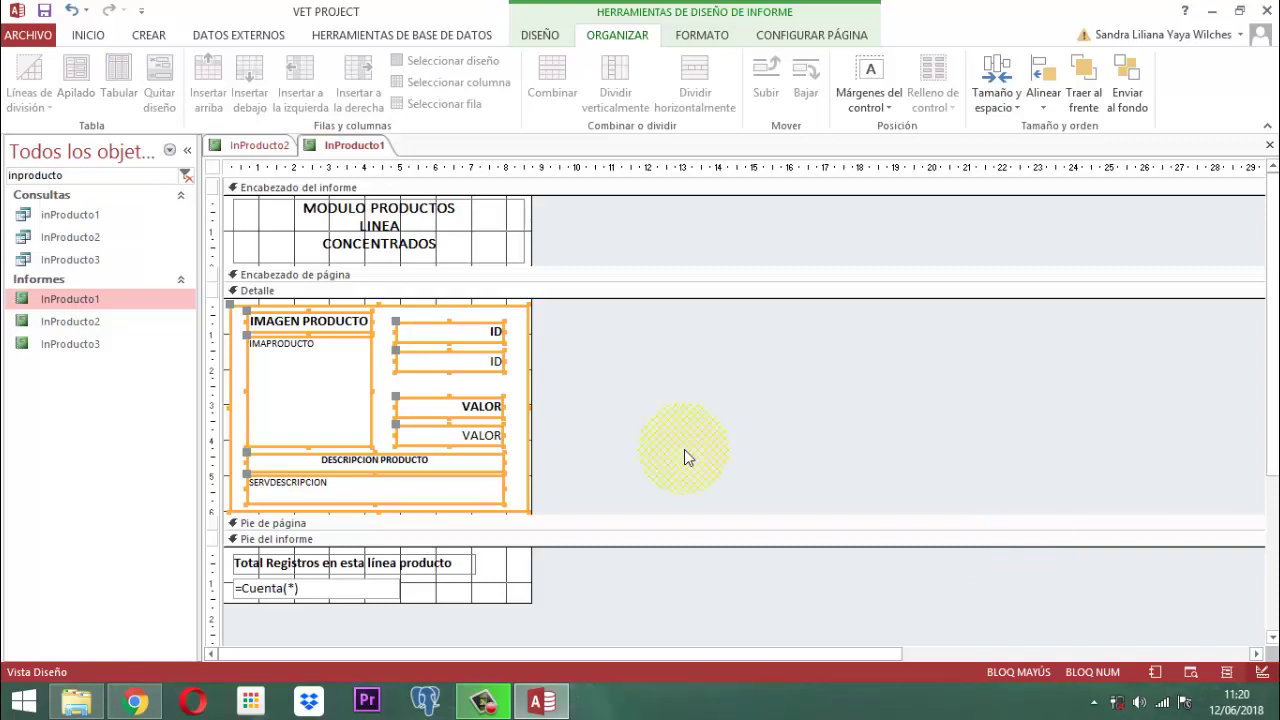
# Step: Paste the grouped product controls near the top of the InProducto2 Detail section and shorten that section to about 6 cm
pyautogui.click(256, 146)
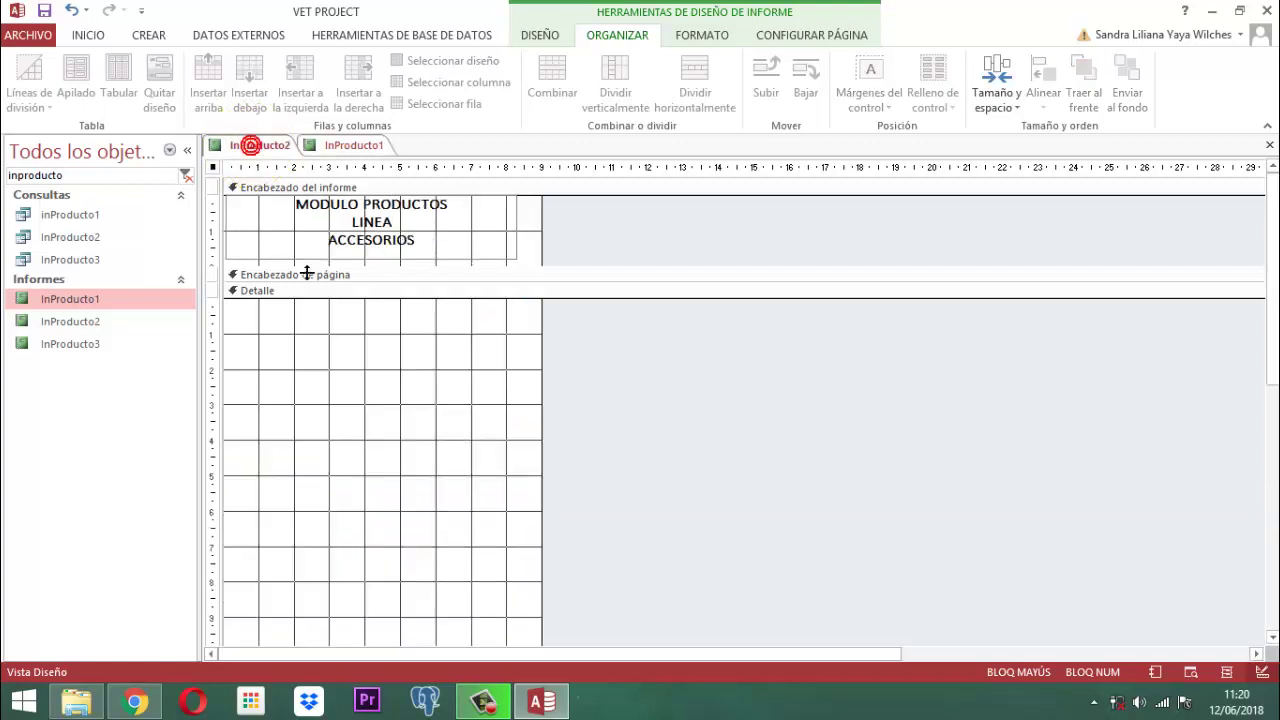
pyautogui.click(338, 292)
pyautogui.hotkey('ctrl', 'v')
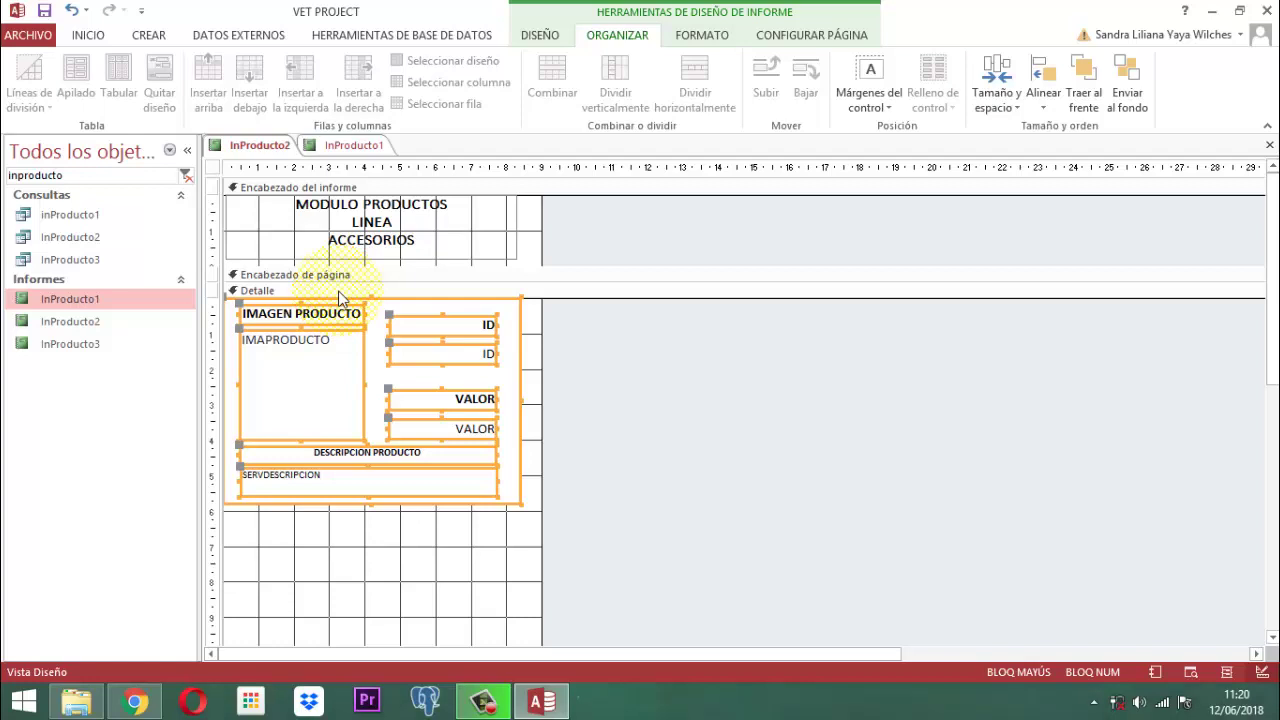
pyautogui.moveTo(338, 297); pyautogui.dragTo(347, 301)
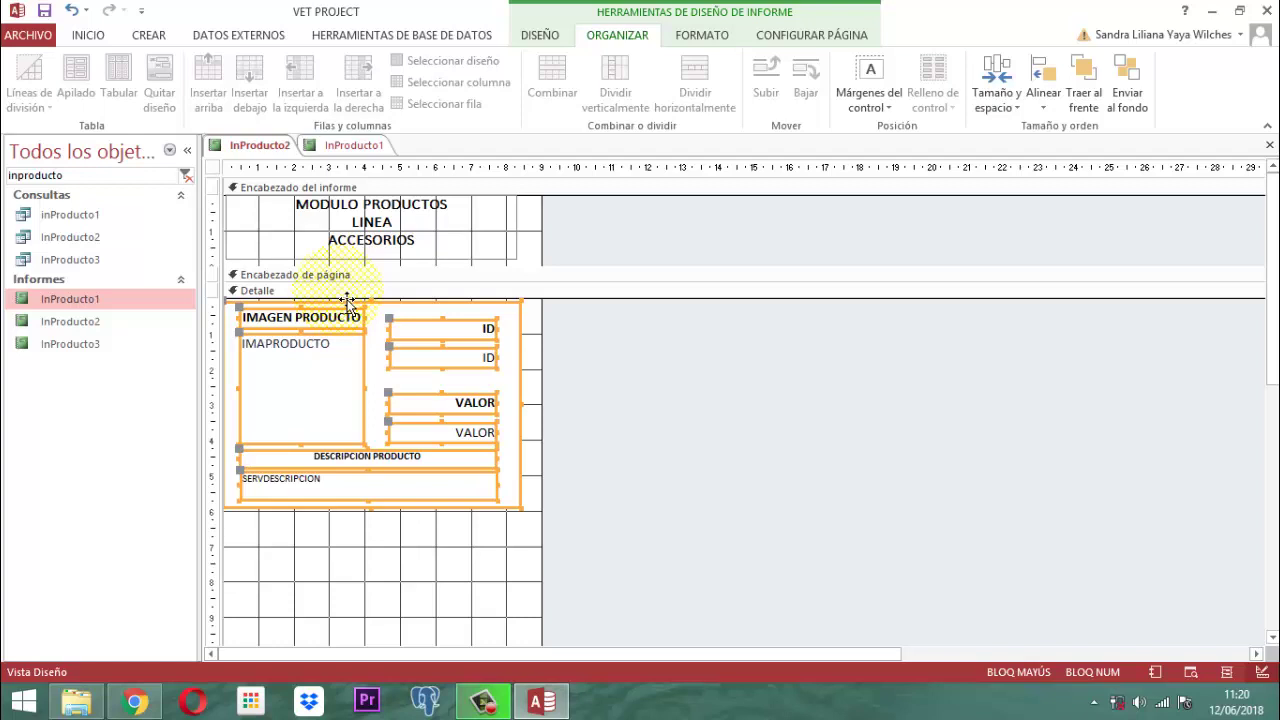
pyautogui.click(696, 402)
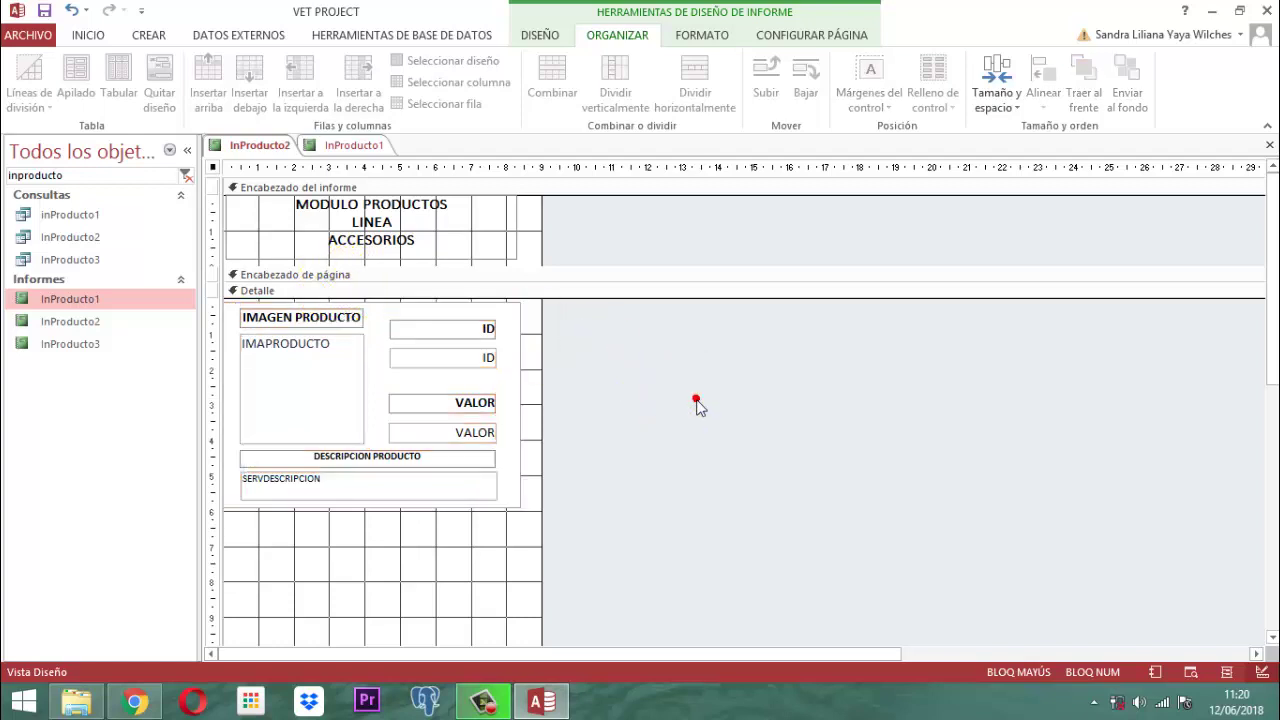
pyautogui.scroll(-3, 615, 522)
pyautogui.moveTo(529, 567); pyautogui.dragTo(540, 408)
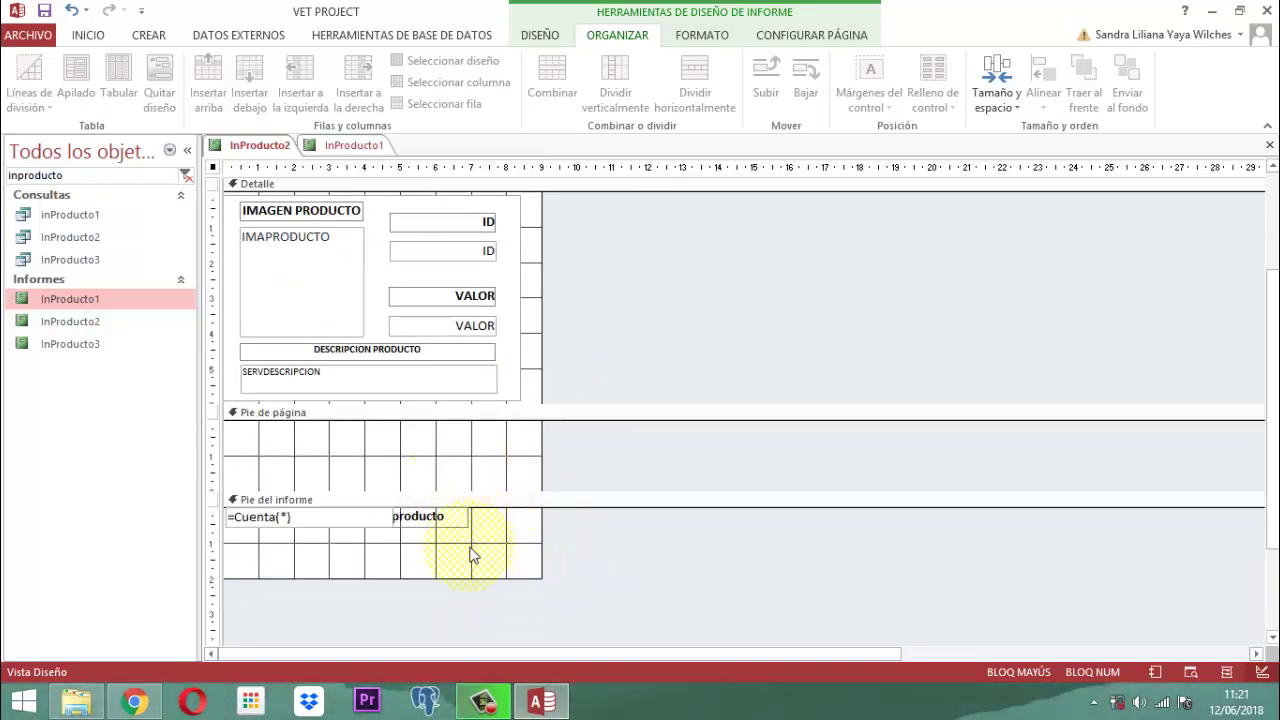
# Step: Shift the overlapping total label and =Cuenta(*) box in the report footer slightly down and to the right together
pyautogui.click(326, 514)
pyautogui.click(360, 532)
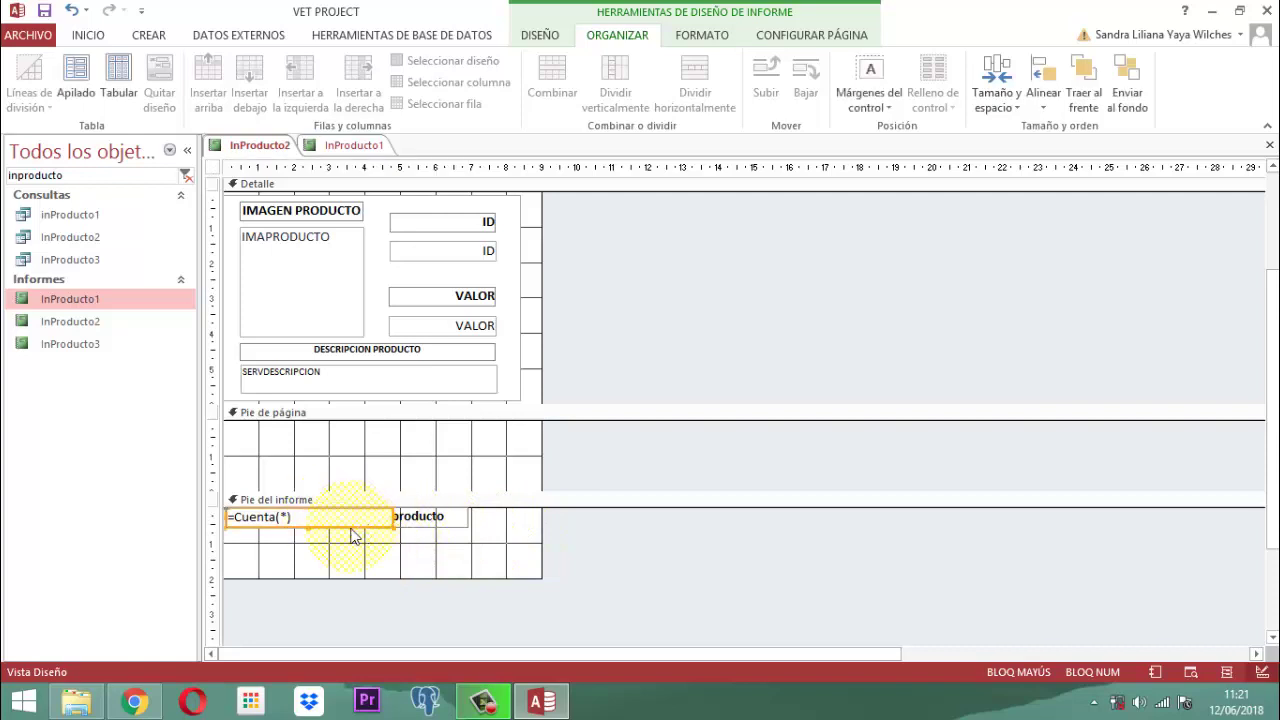
pyautogui.moveTo(531, 543); pyautogui.dragTo(390, 538)
pyautogui.click(381, 523)
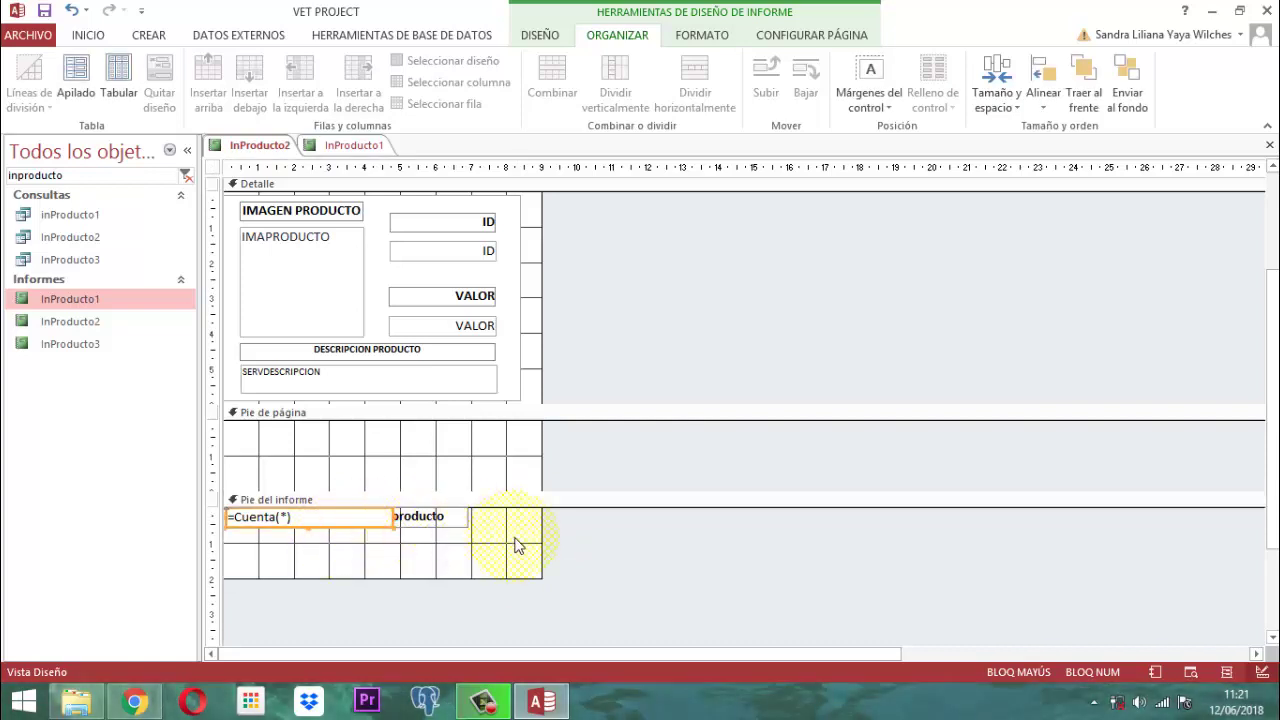
pyautogui.moveTo(498, 540); pyautogui.dragTo(362, 540)
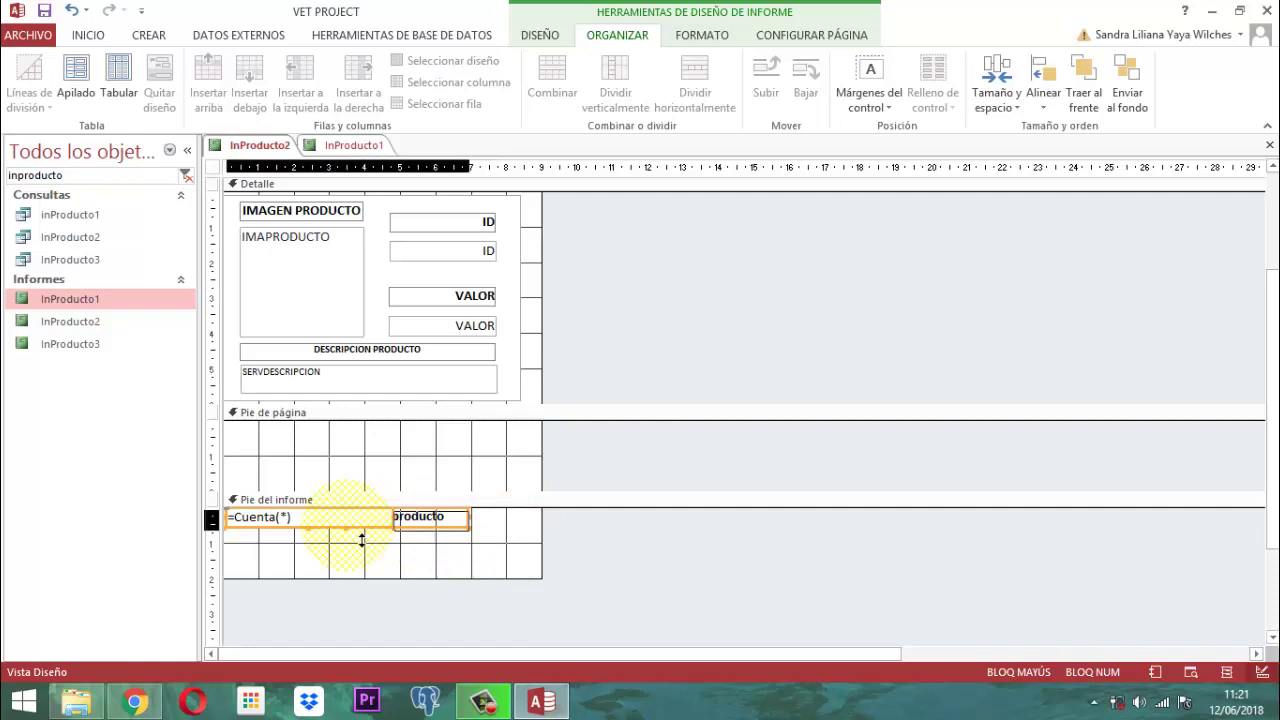
pyautogui.press('Down')
pyautogui.press('Down')
pyautogui.press('Right')
pyautogui.press('Right')
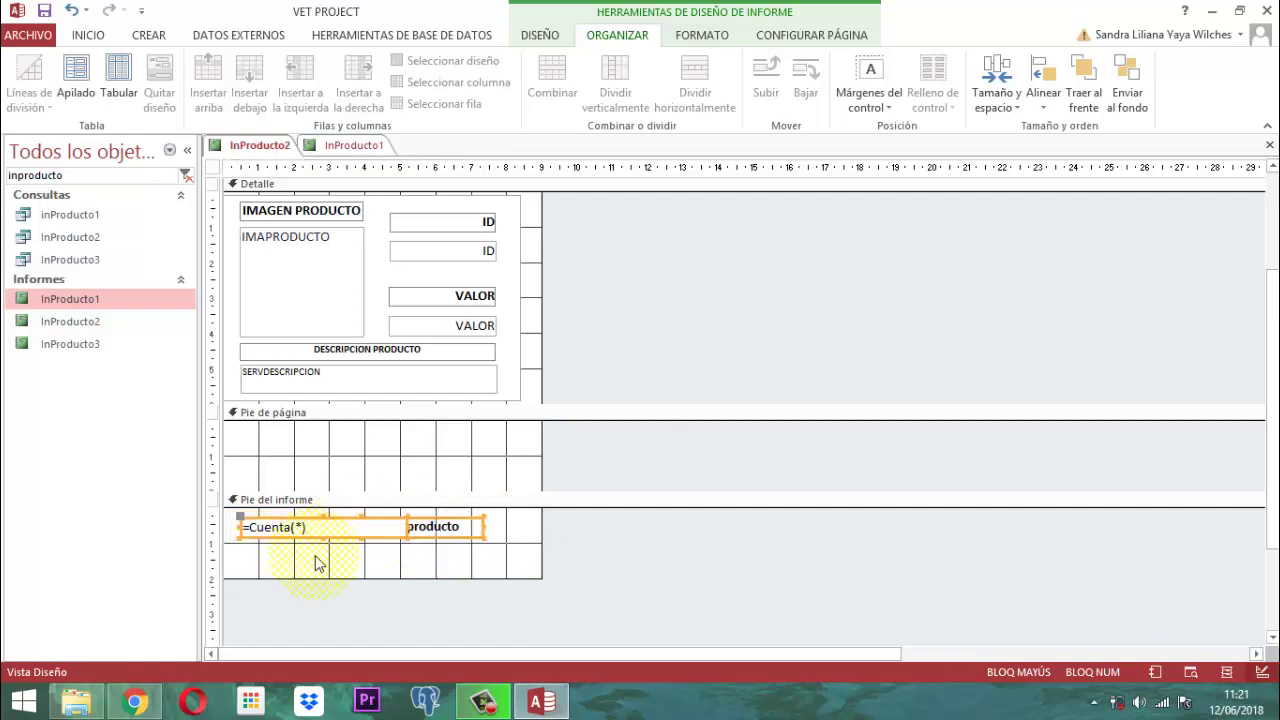
pyautogui.click(621, 545)
# Step: Separate the overlapping report footer controls, placing the "Total Registros en esta línea producto" label above the =Cuenta(*) box
pyautogui.click(274, 531)
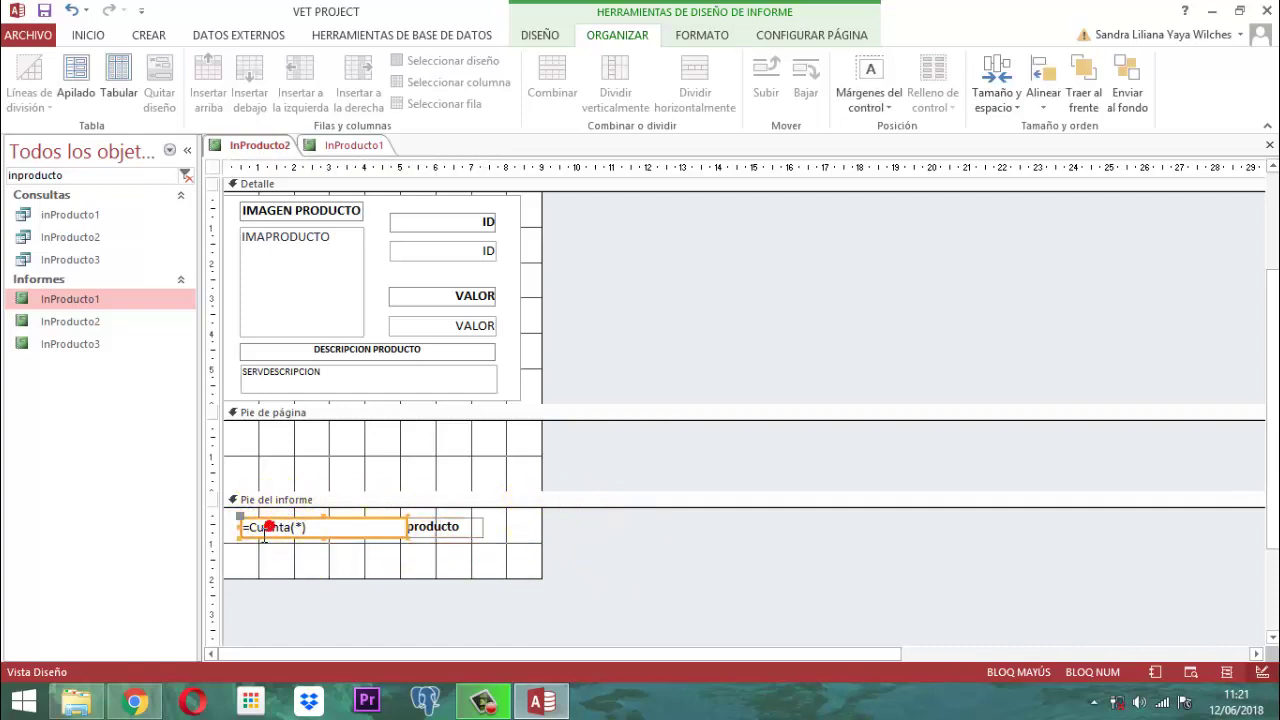
pyautogui.click(246, 524)
pyautogui.moveTo(254, 548); pyautogui.dragTo(251, 566)
pyautogui.click(423, 590)
pyautogui.moveTo(257, 592); pyautogui.dragTo(253, 530)
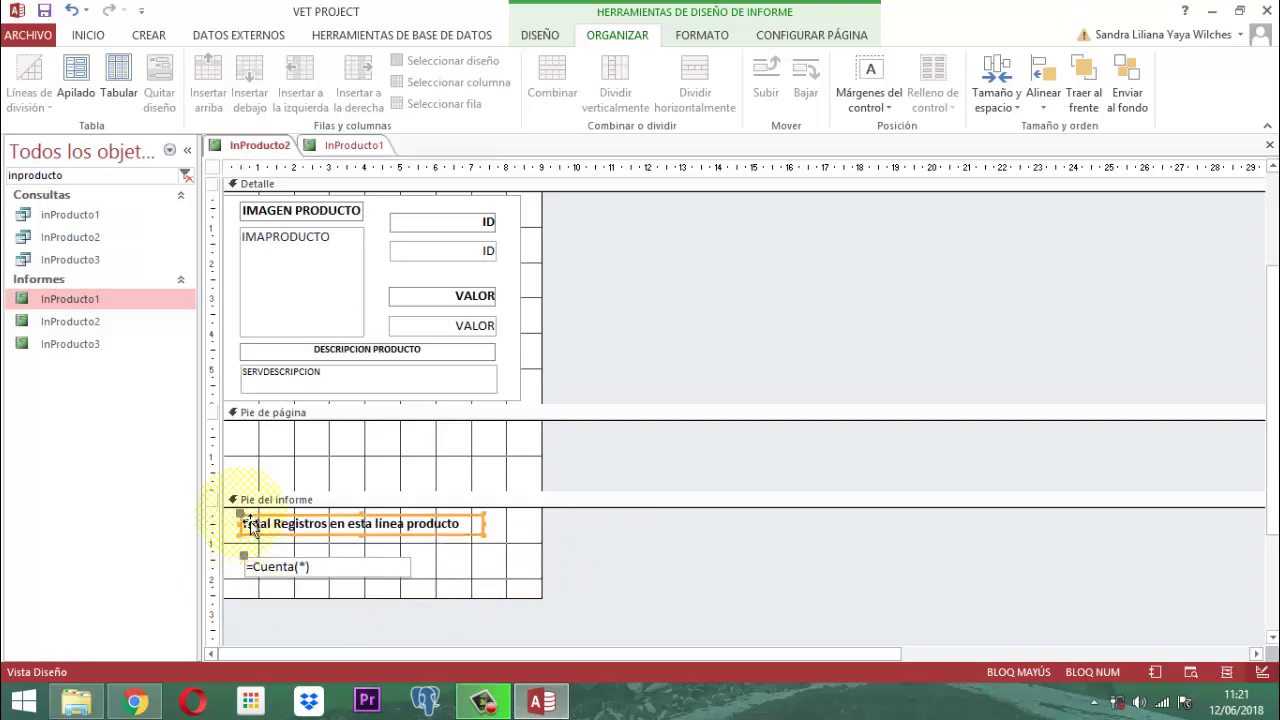
# Step: Move the =Cuenta(*) box up so it sits just beneath the total label in the report footer
pyautogui.click(646, 514)
pyautogui.click(372, 572)
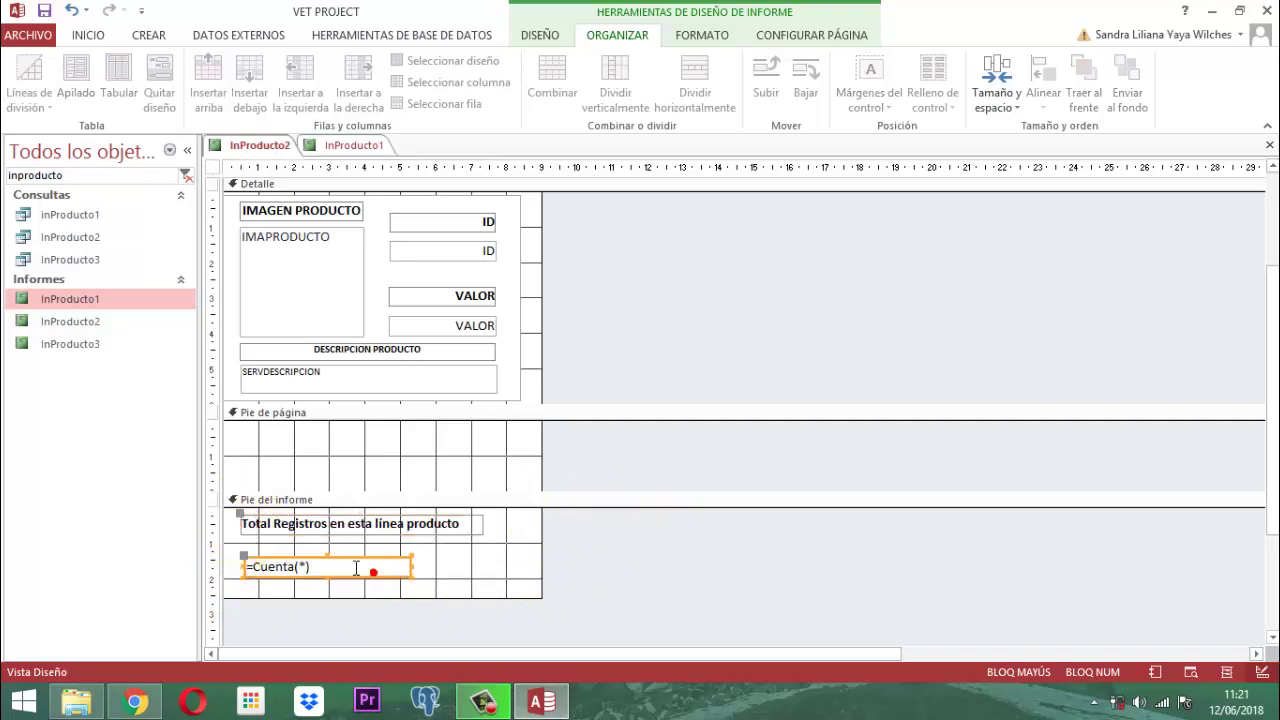
pyautogui.click(251, 565)
pyautogui.click(601, 544)
pyautogui.click(272, 575)
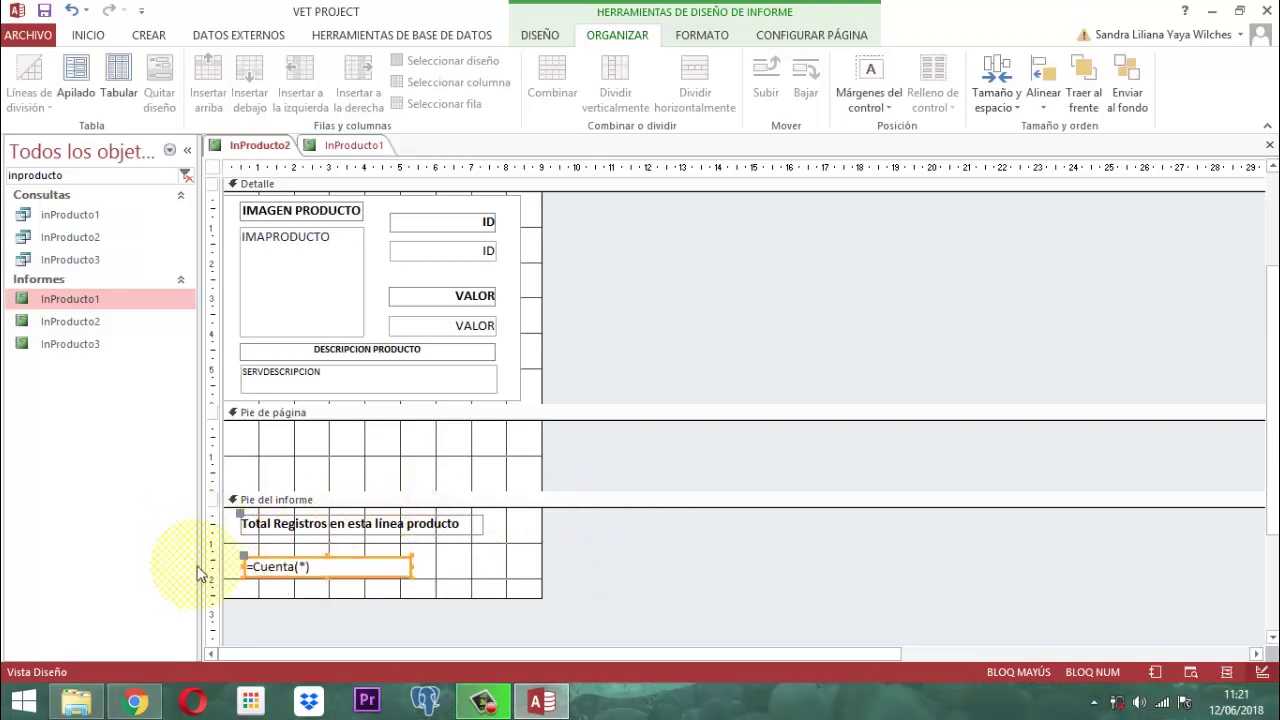
pyautogui.moveTo(252, 566); pyautogui.dragTo(244, 552)
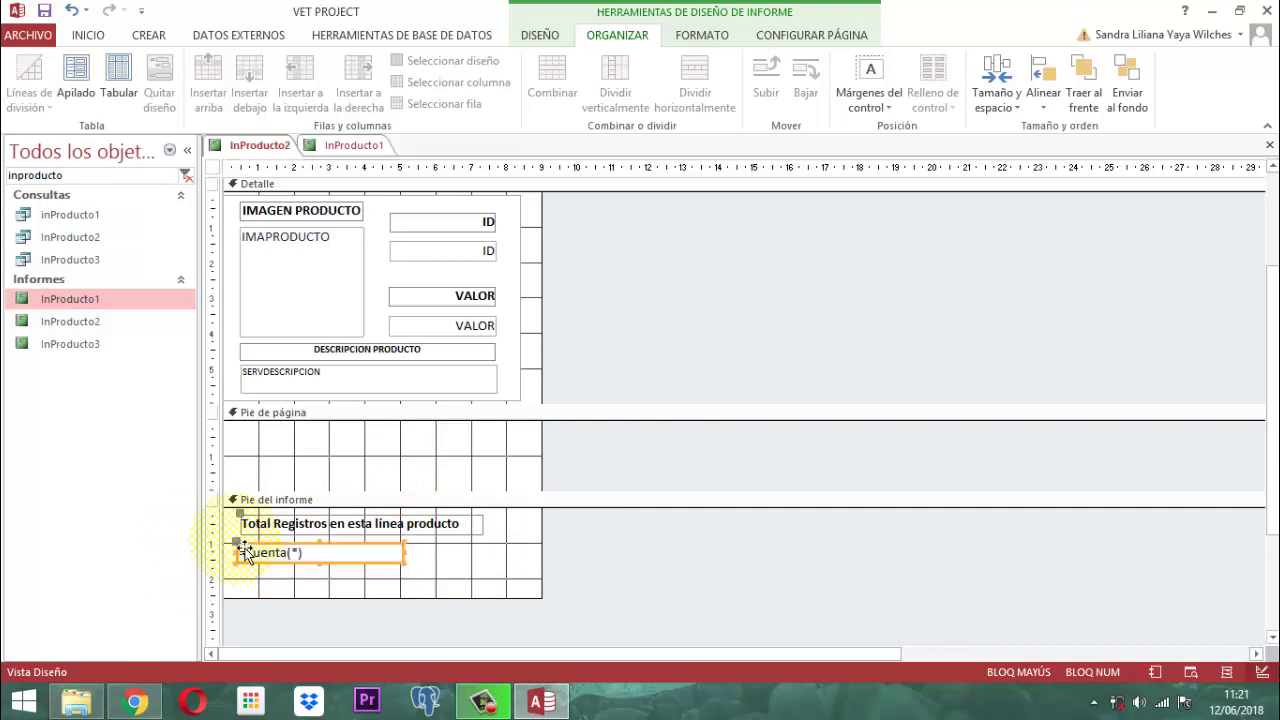
# Step: Align the total label and the =Cuenta(*) box in the report footer to the left of each other
pyautogui.click(586, 549)
pyautogui.moveTo(478, 582); pyautogui.dragTo(280, 535)
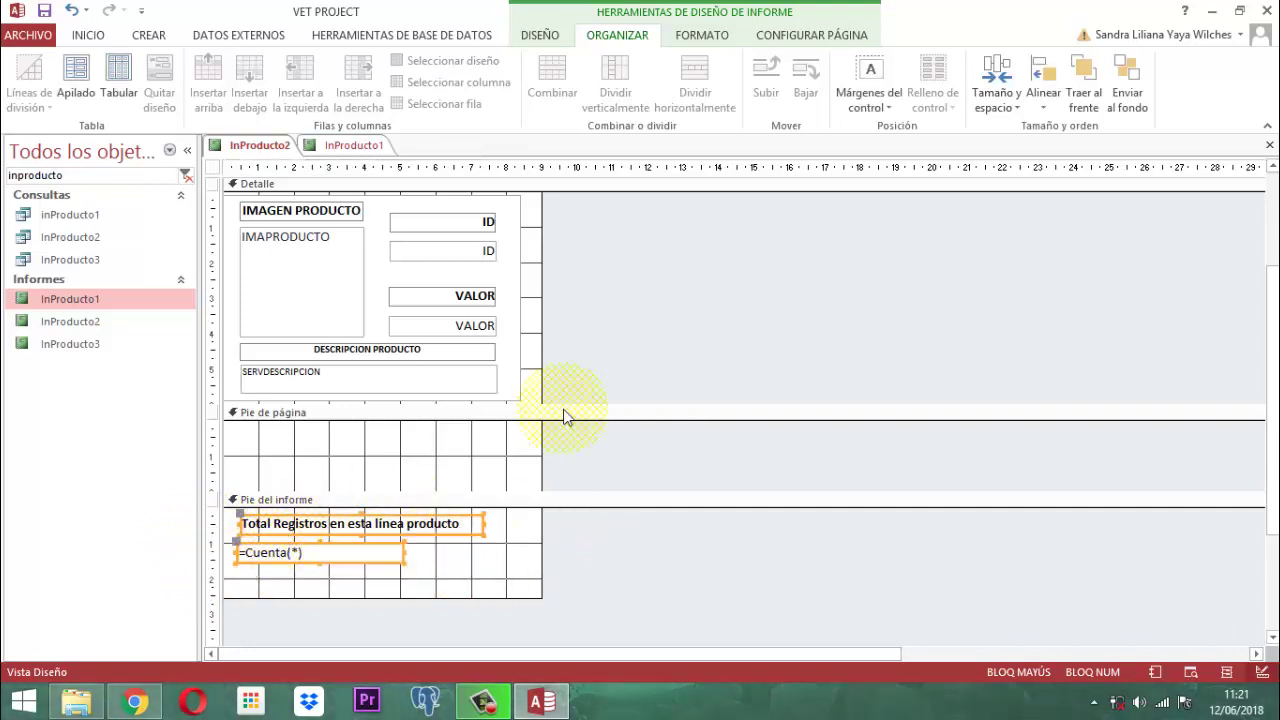
pyautogui.click(1043, 100)
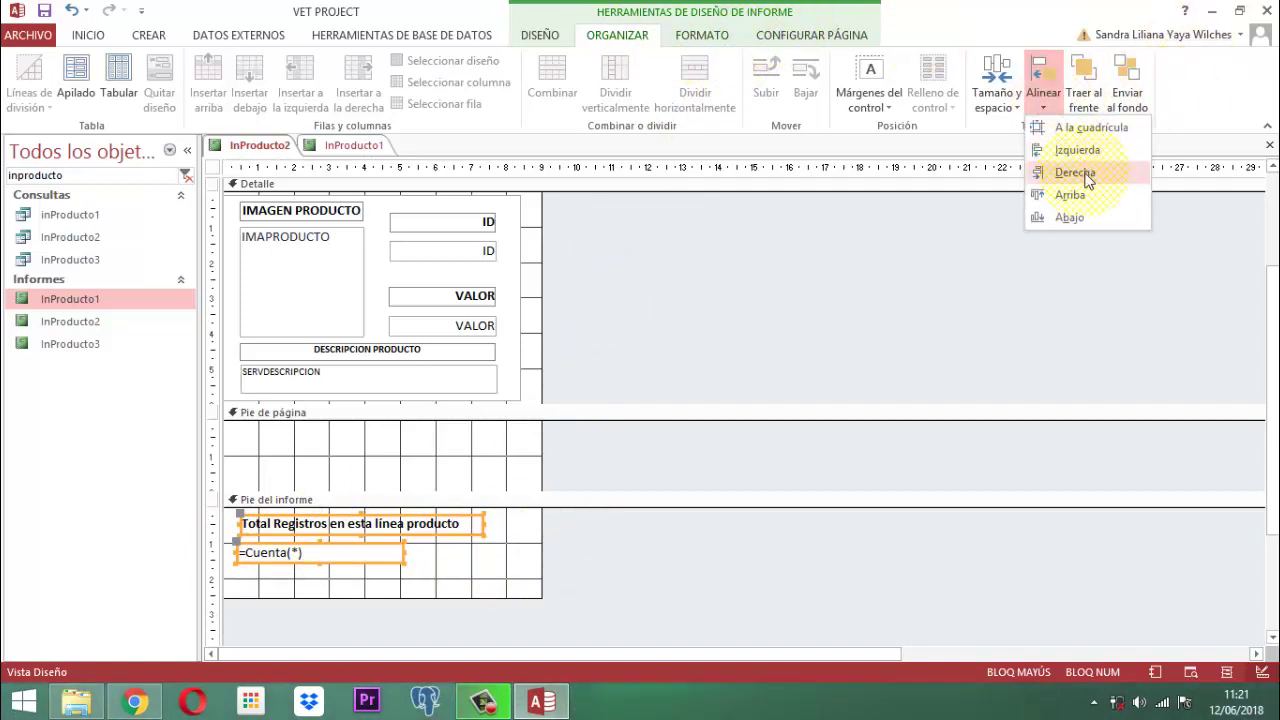
pyautogui.click(1084, 172)
pyautogui.click(1046, 97)
pyautogui.click(1070, 151)
pyautogui.click(612, 579)
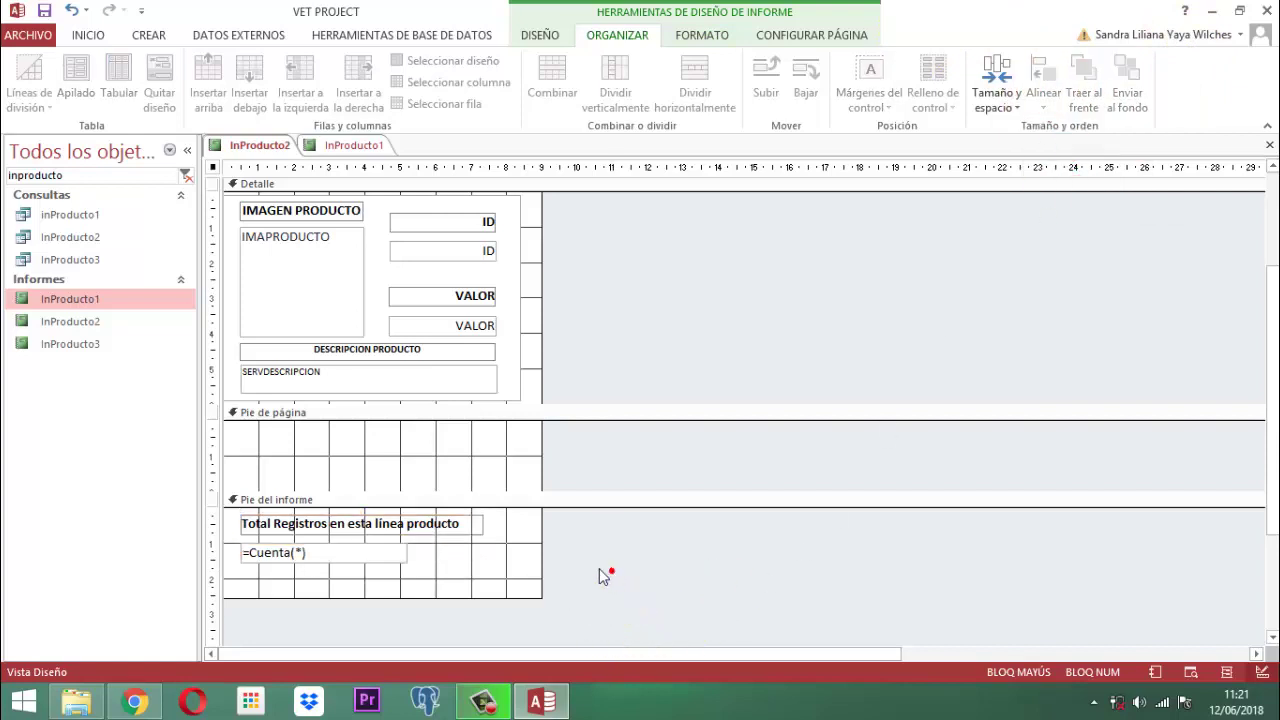
# Step: Shorten the report footer to end just beneath the =Cuenta(*) box and collapse the page footer section to zero height
pyautogui.moveTo(472, 605); pyautogui.dragTo(487, 565)
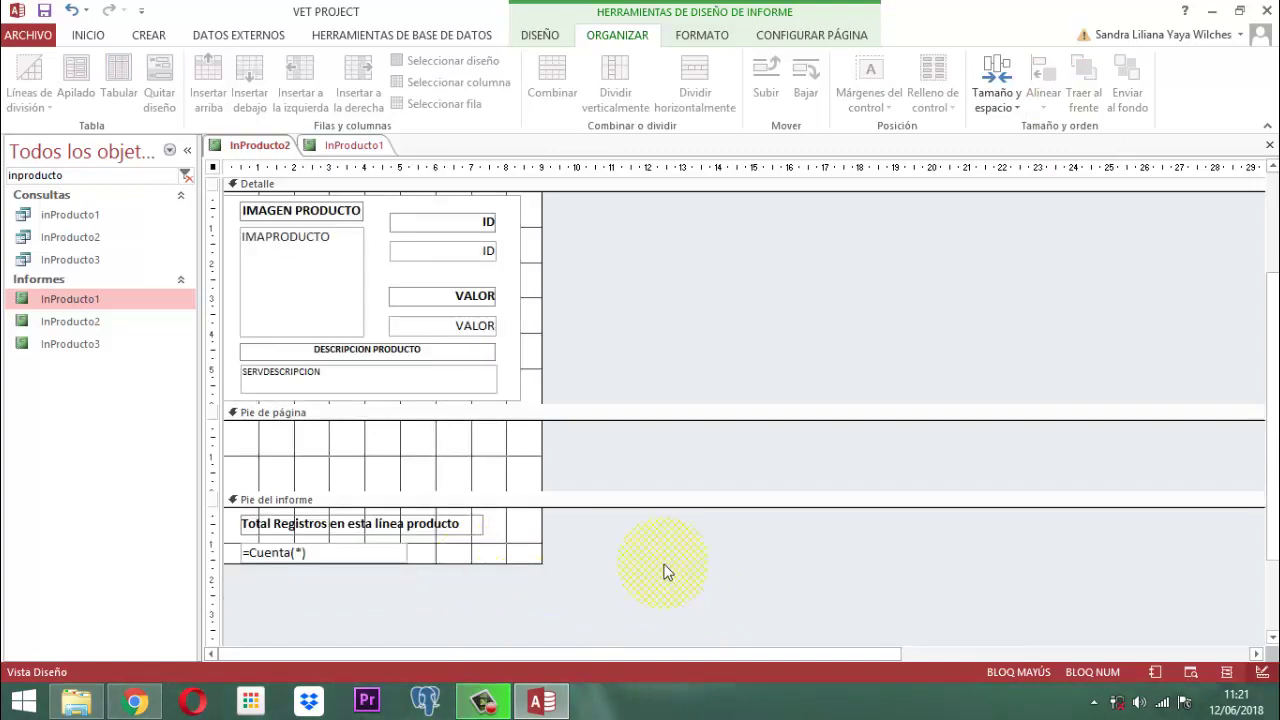
pyautogui.click(536, 571)
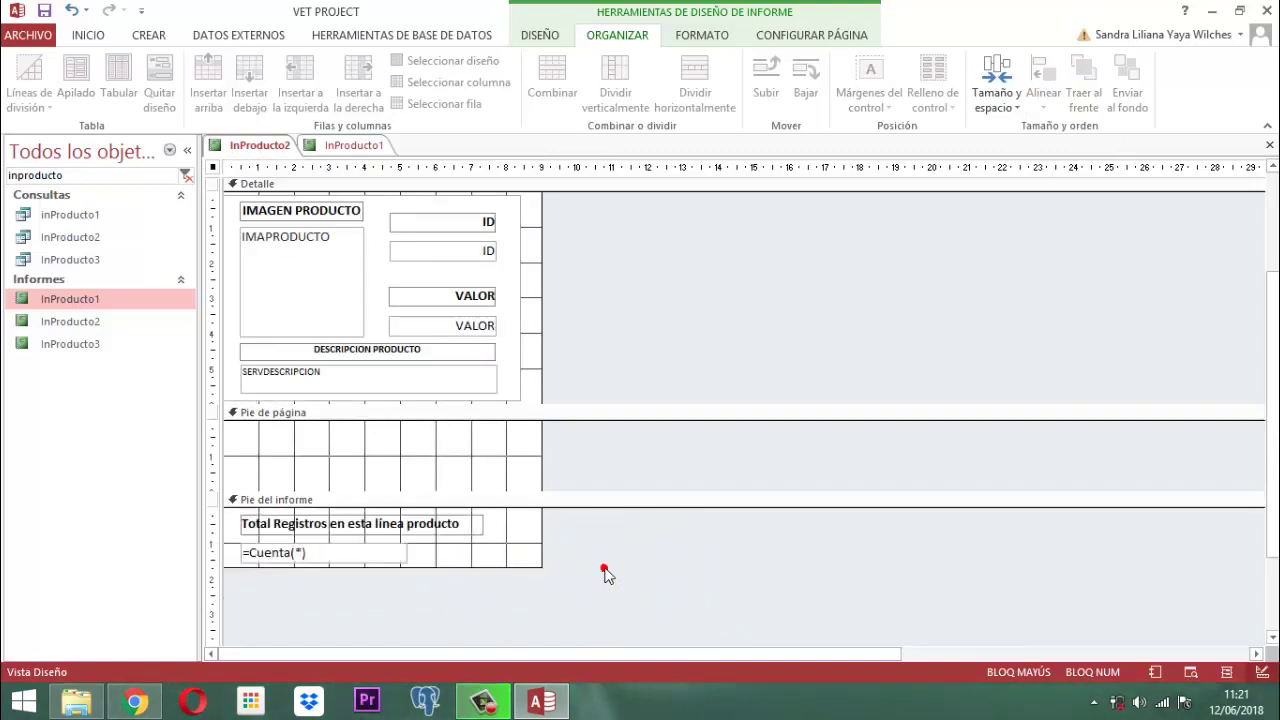
pyautogui.moveTo(535, 497); pyautogui.dragTo(531, 421)
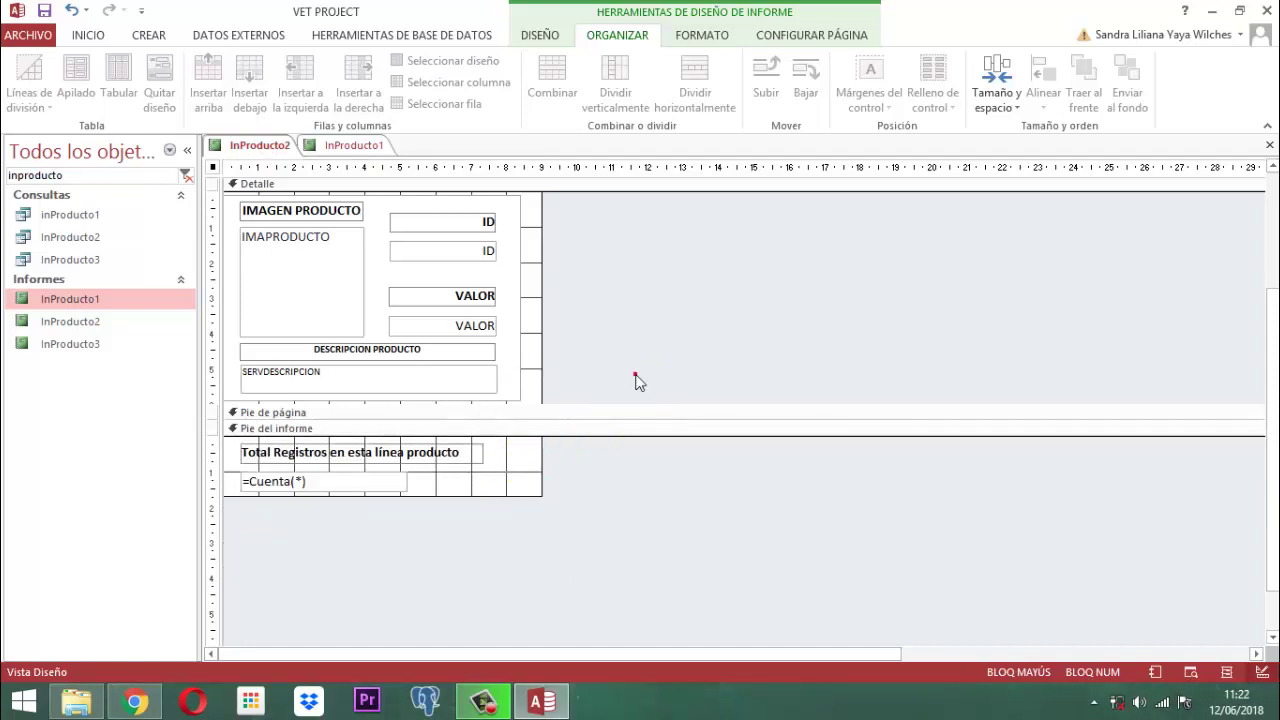
# Step: Narrow the InProducto2 report to about 8.5 cm so its edge sits just beyond the frame in the Detalle section
pyautogui.scroll(2, 635, 380)
pyautogui.click(635, 380)
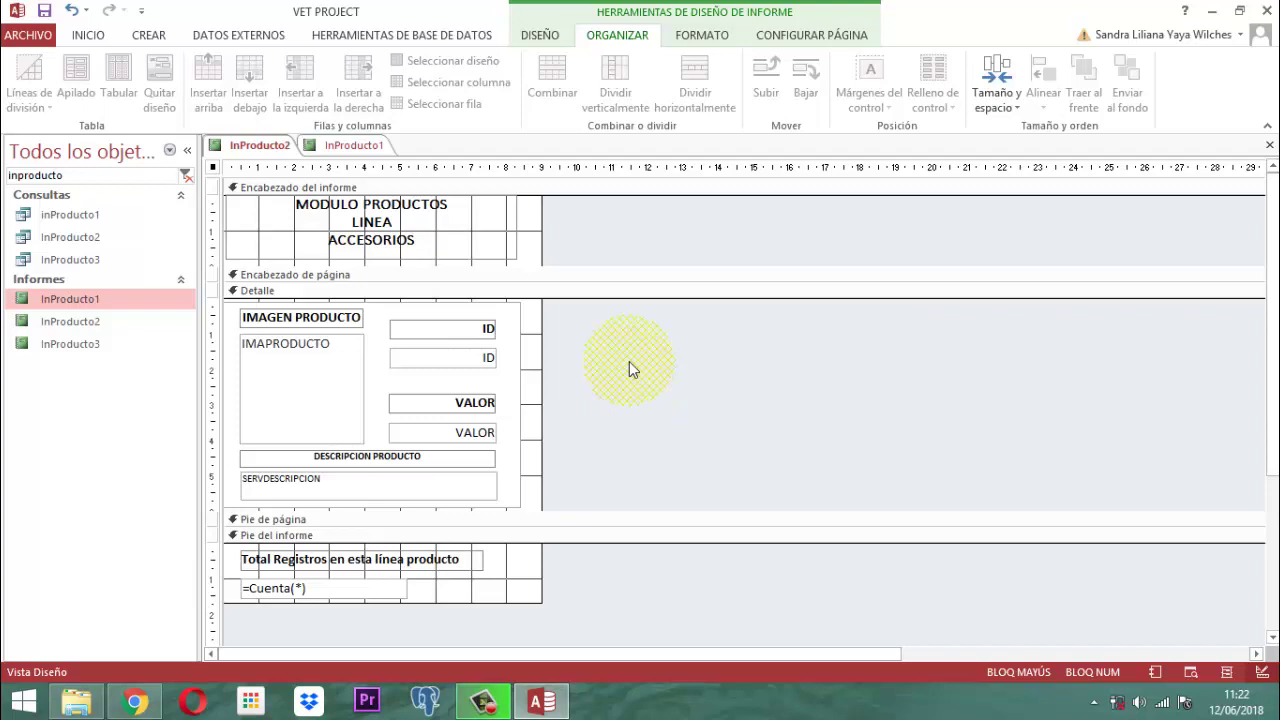
pyautogui.moveTo(549, 217); pyautogui.dragTo(525, 210)
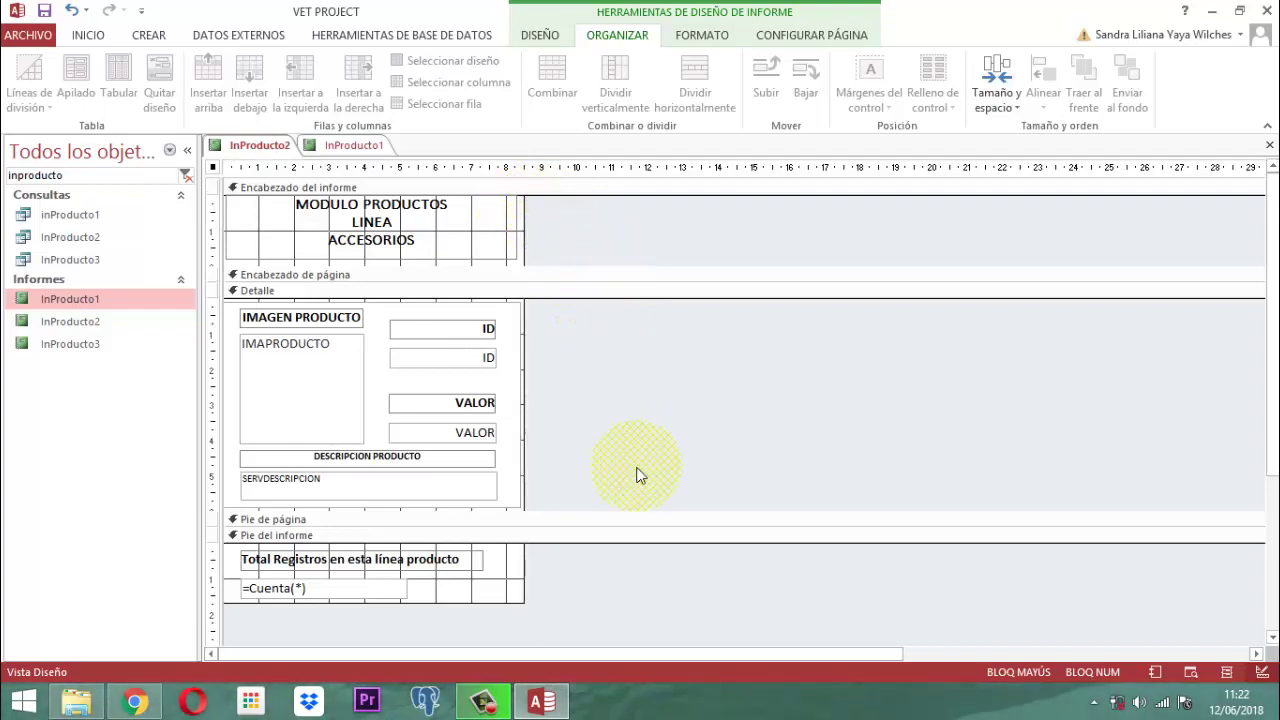
pyautogui.click(529, 229)
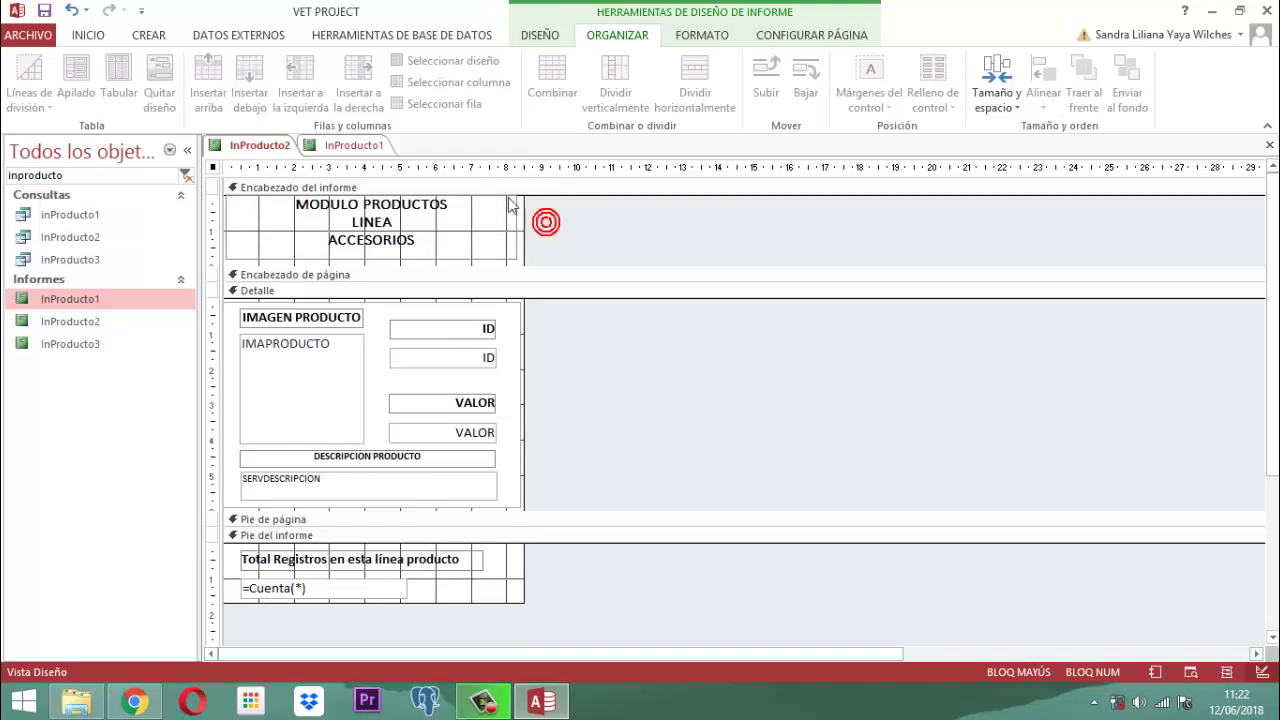
# Step: Save the InProducto2 design and close the InProducto1 report
pyautogui.rightClick(229, 152)
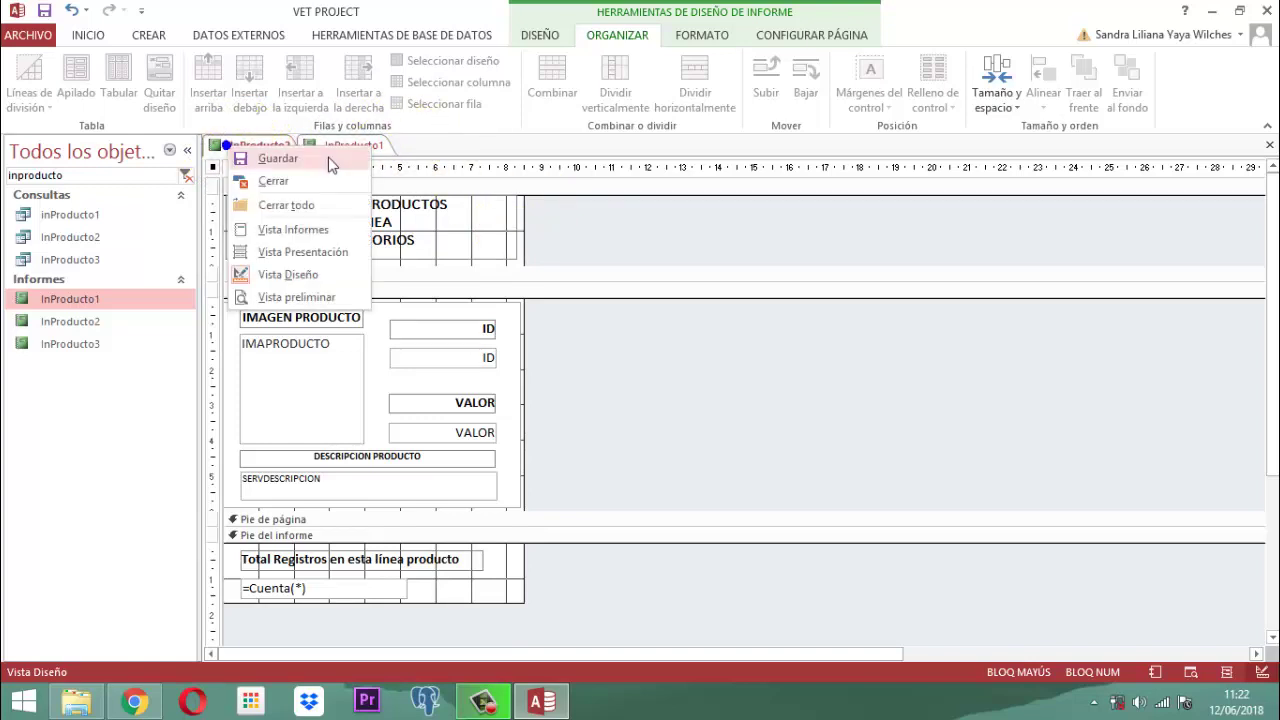
pyautogui.click(270, 157)
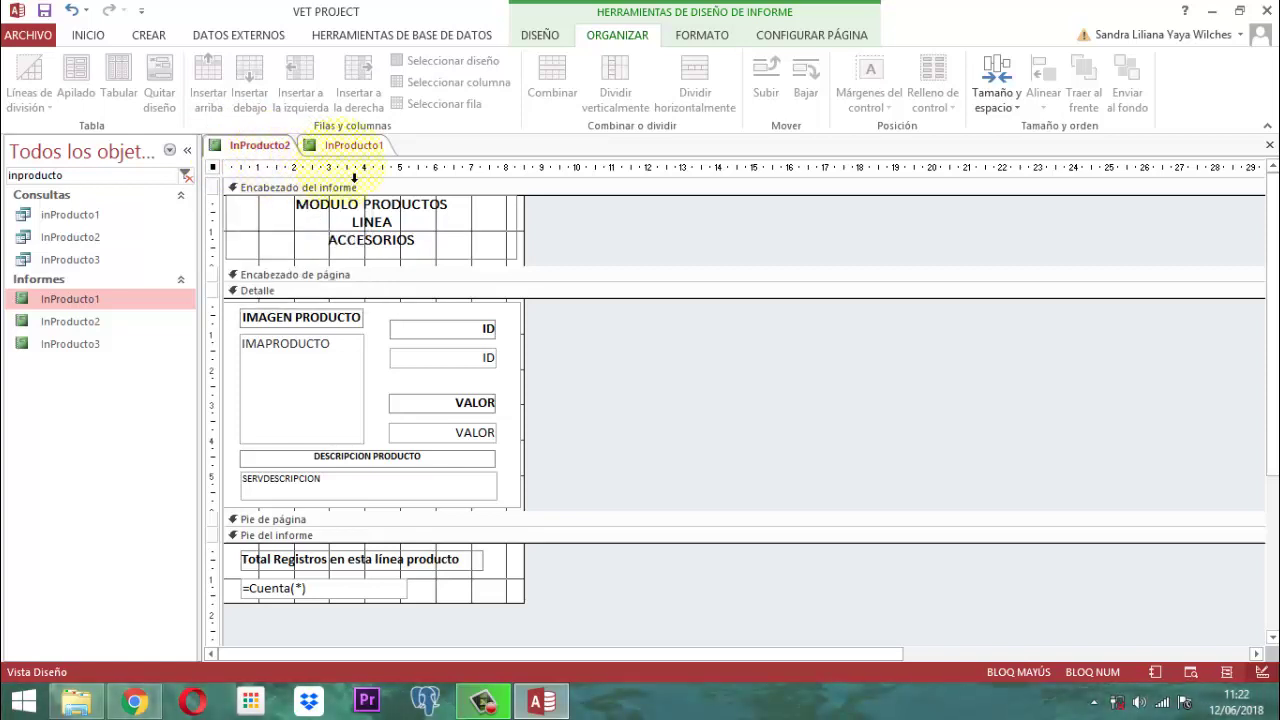
pyautogui.click(354, 146)
pyautogui.rightClick(357, 148)
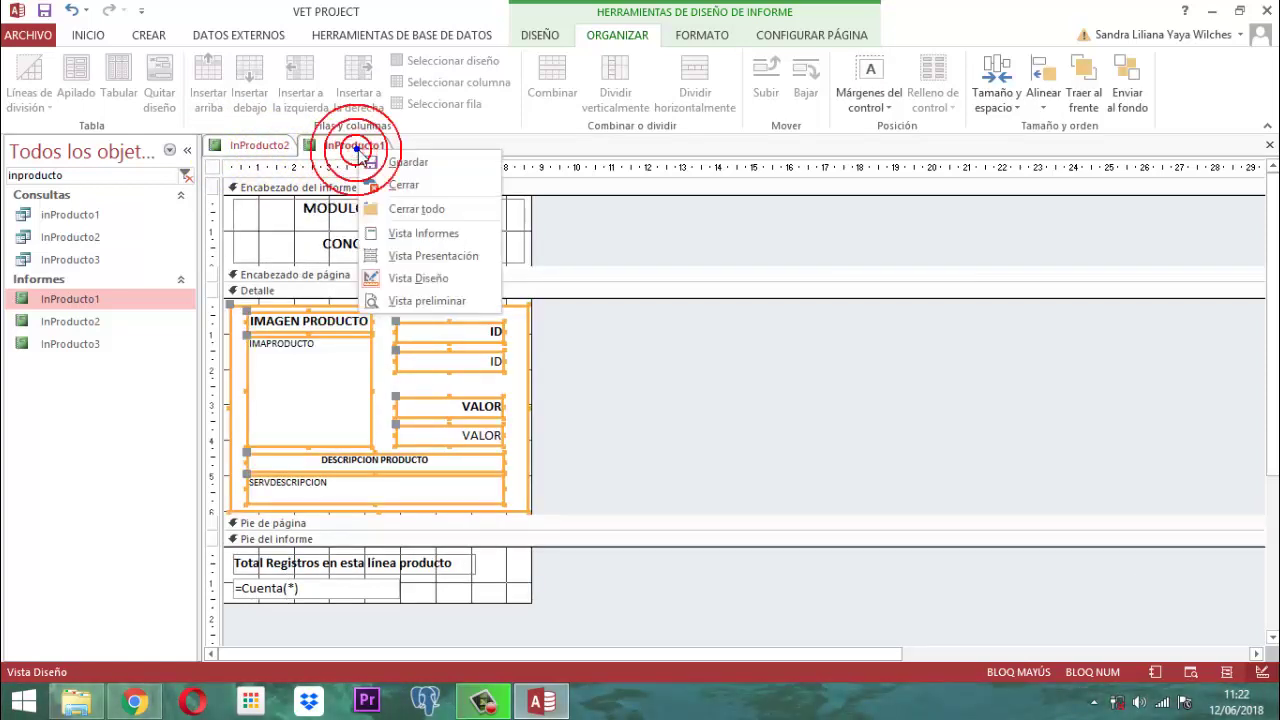
pyautogui.click(396, 186)
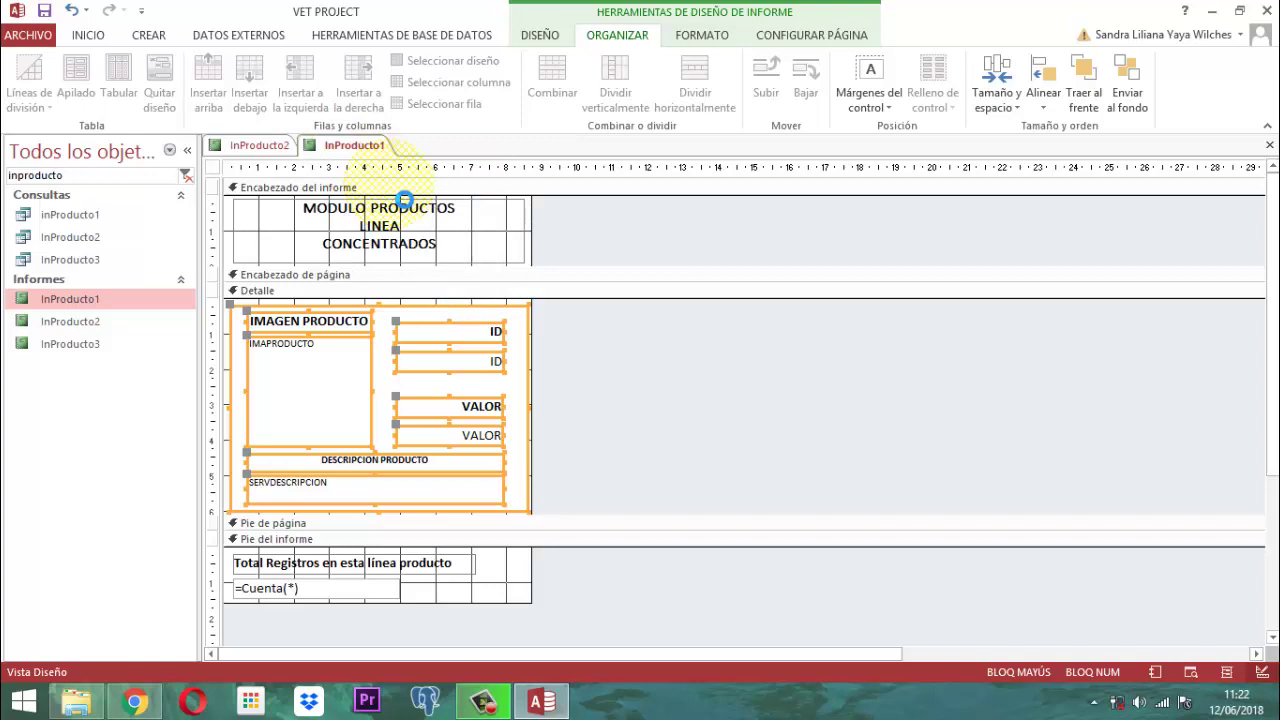
pyautogui.click(647, 405)
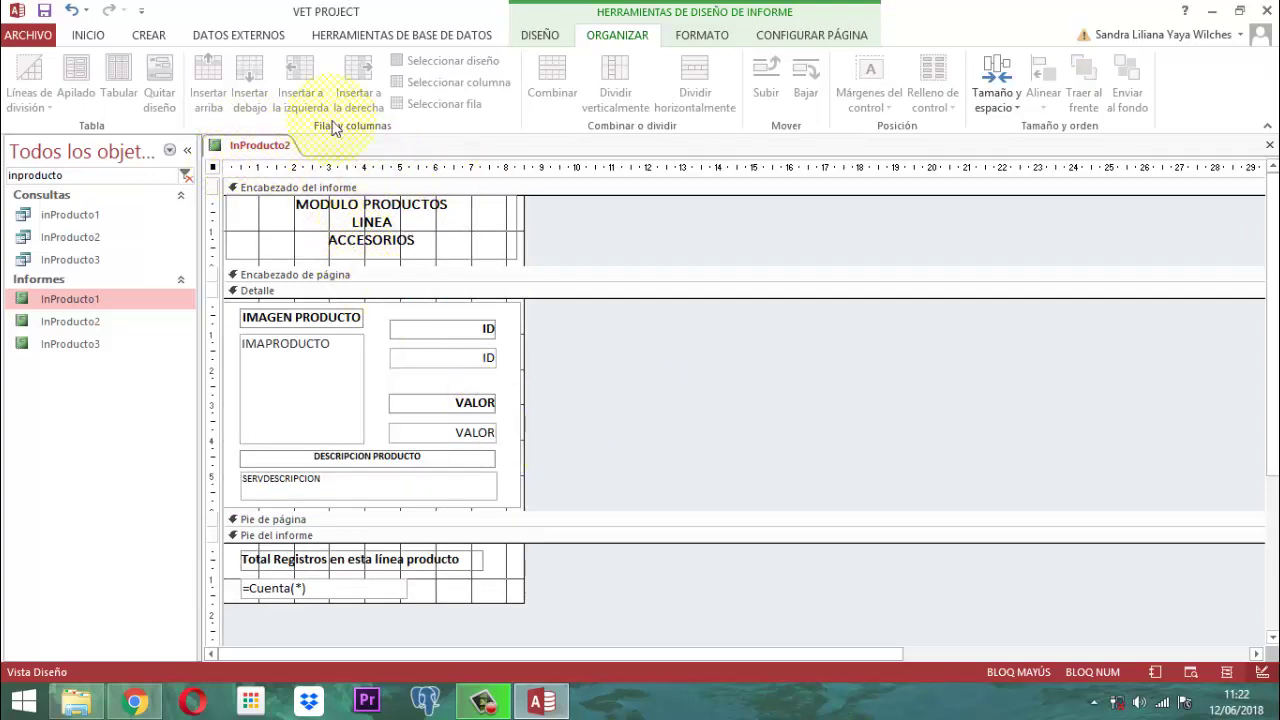
# Step: Preview InProducto2 for printing and examine its pages through the last one, including the record total
pyautogui.rightClick(258, 142)
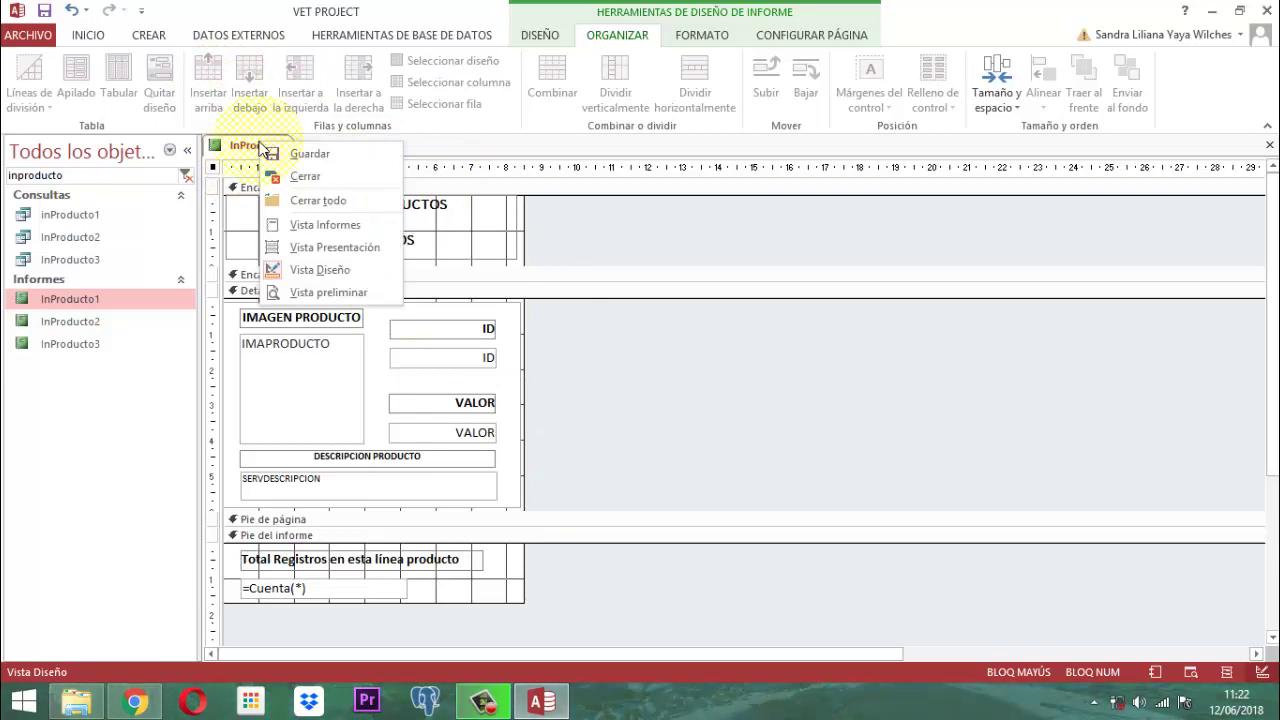
pyautogui.click(312, 295)
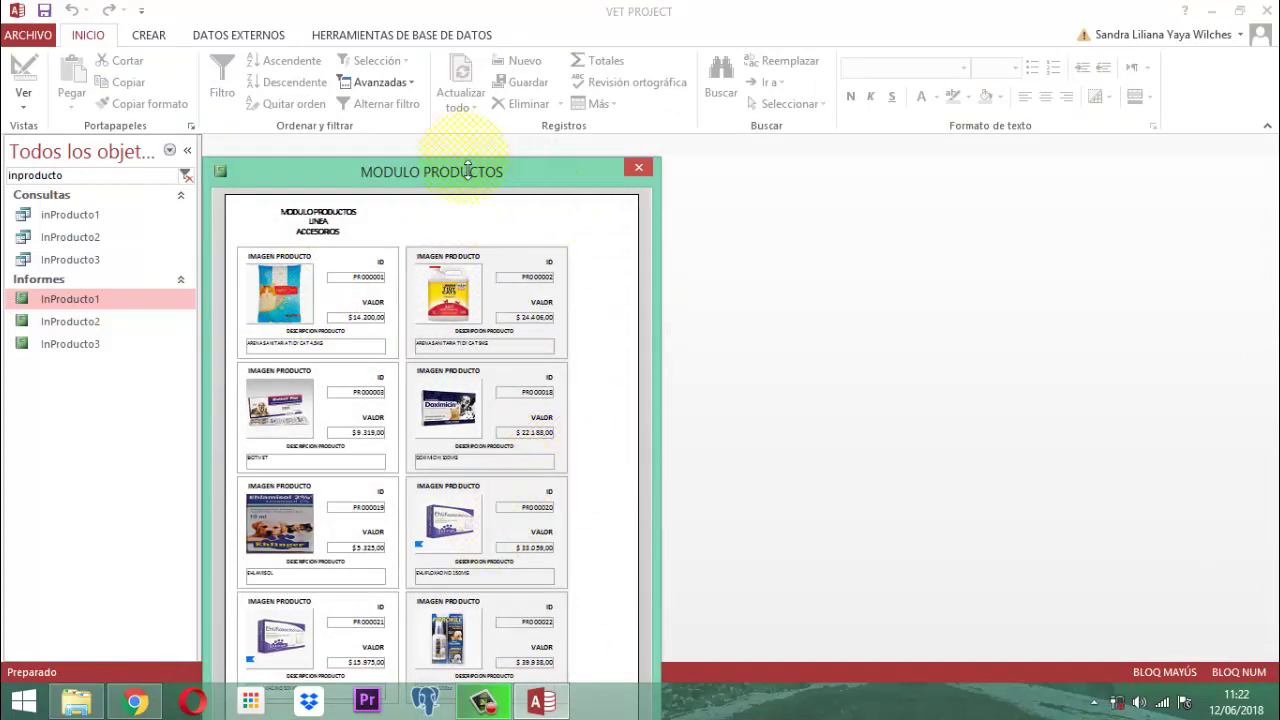
pyautogui.moveTo(465, 173); pyautogui.dragTo(631, 56)
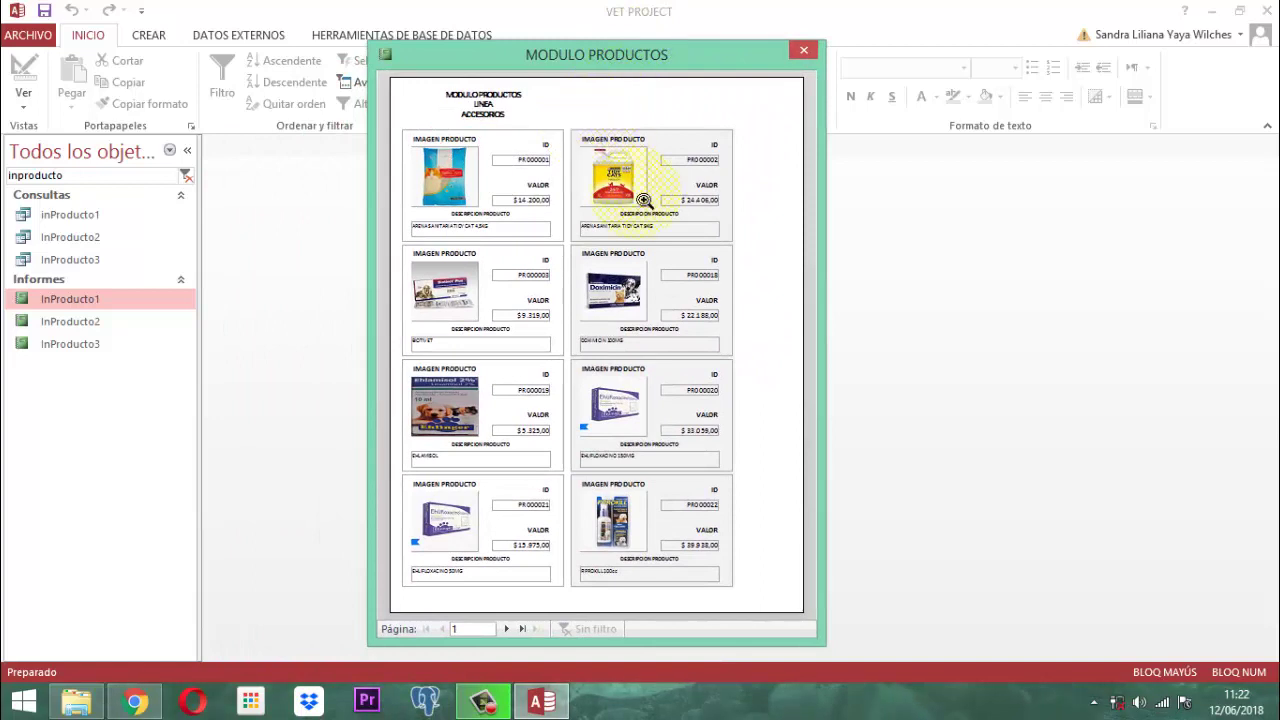
pyautogui.click(506, 629)
pyautogui.click(506, 629)
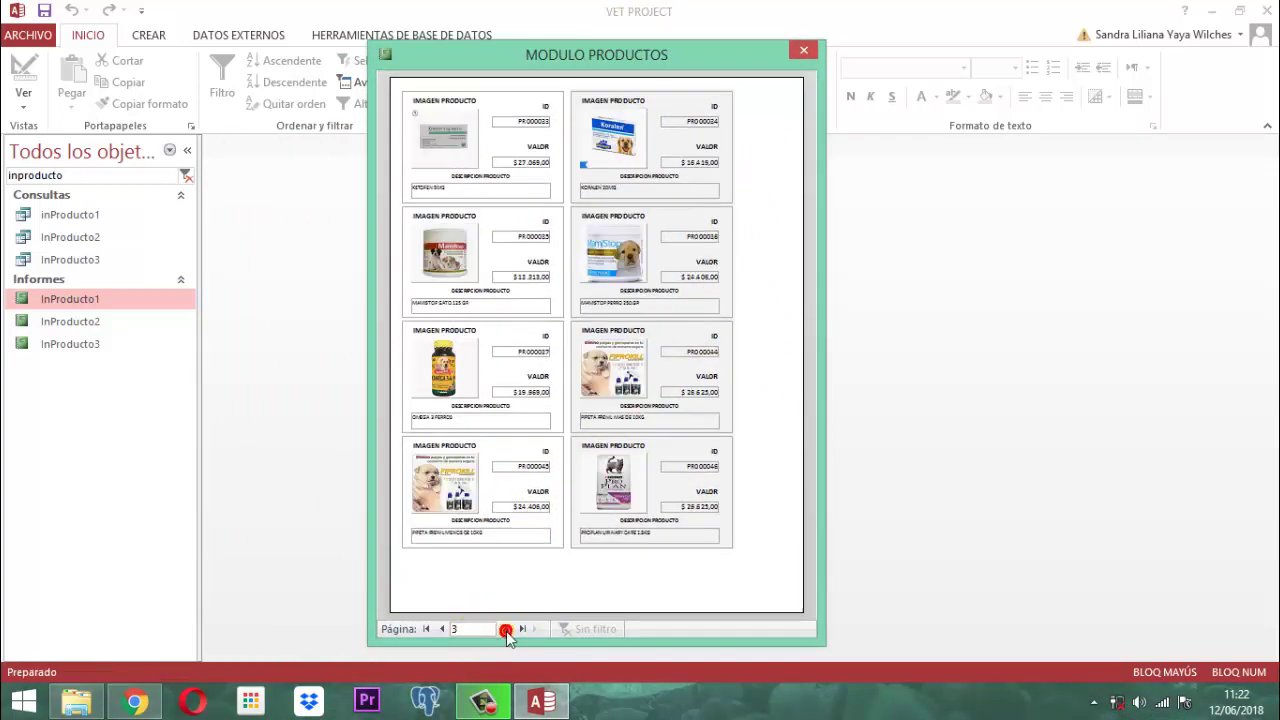
pyautogui.click(506, 629)
pyautogui.click(418, 464)
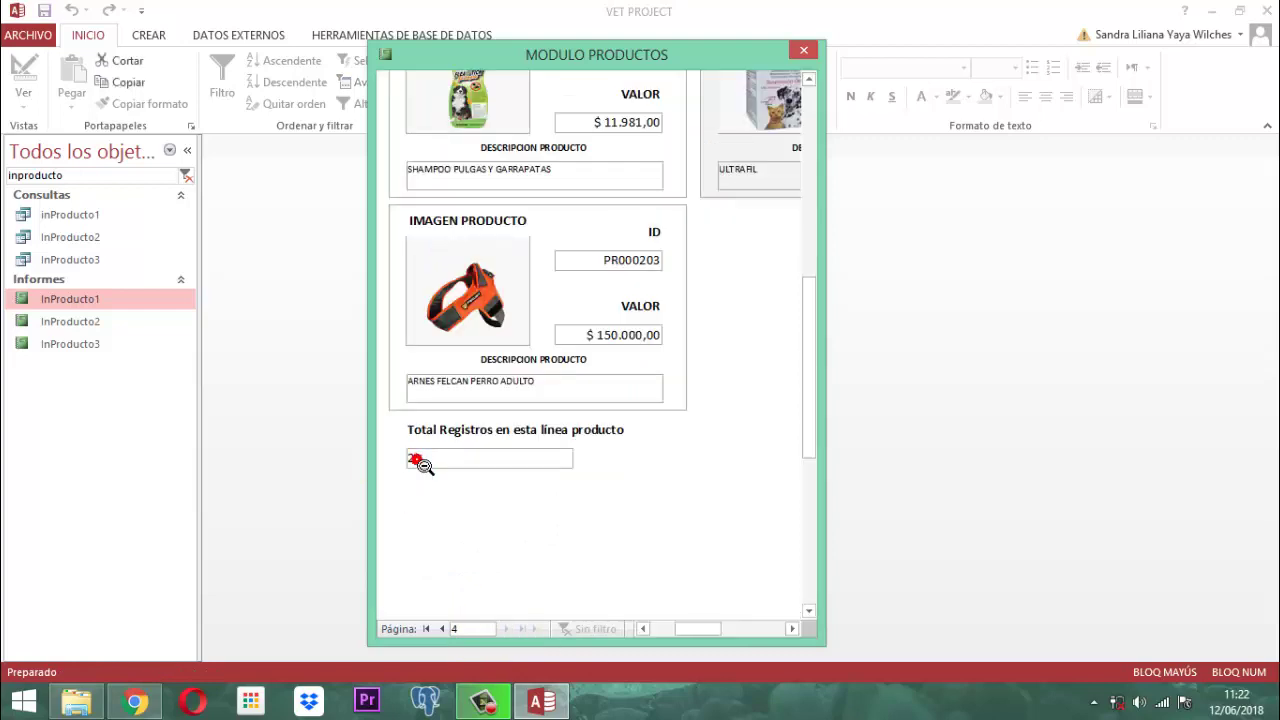
pyautogui.click(429, 461)
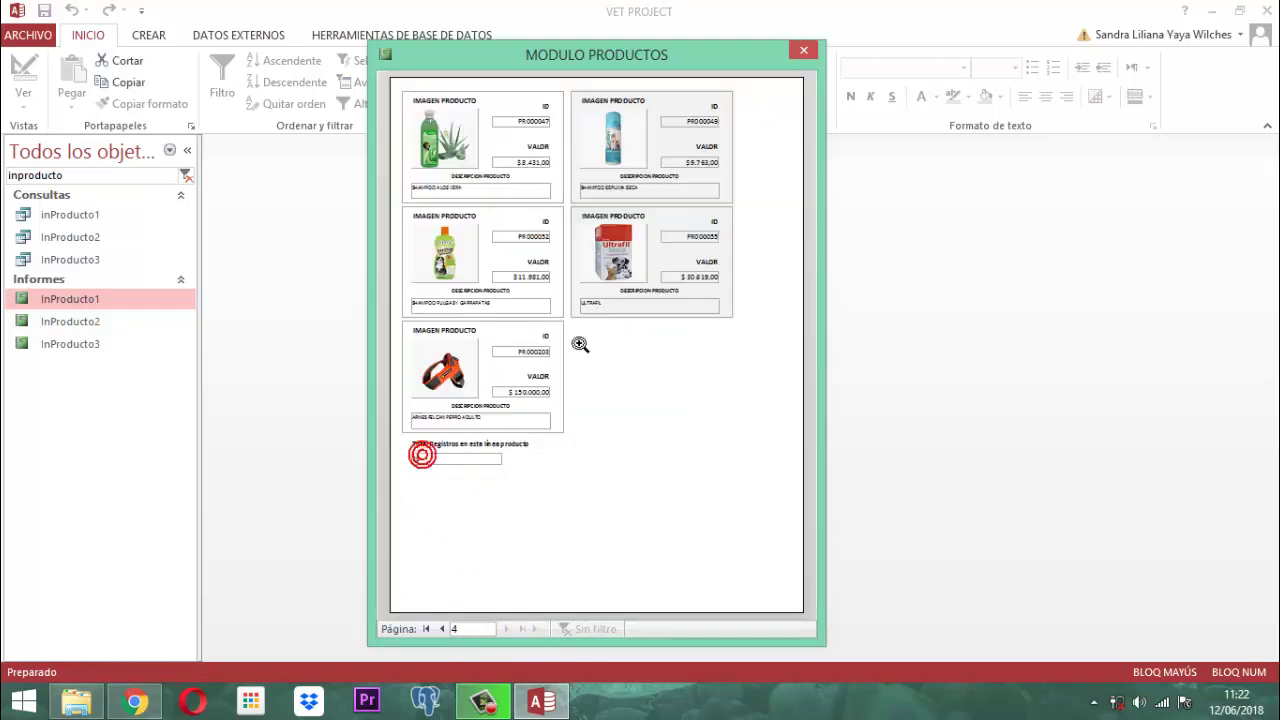
# Step: Return InProducto2 to design view and remove the alternate row color from the Detalle section
pyautogui.rightClick(642, 54)
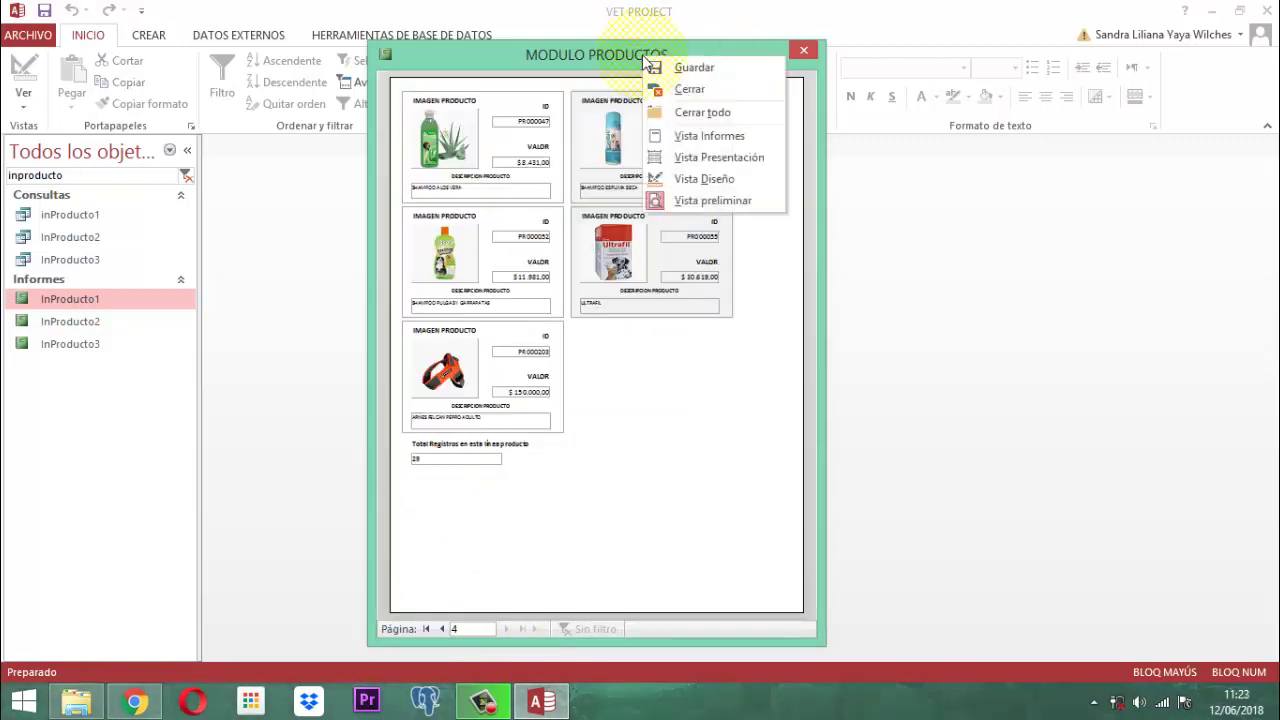
pyautogui.click(720, 187)
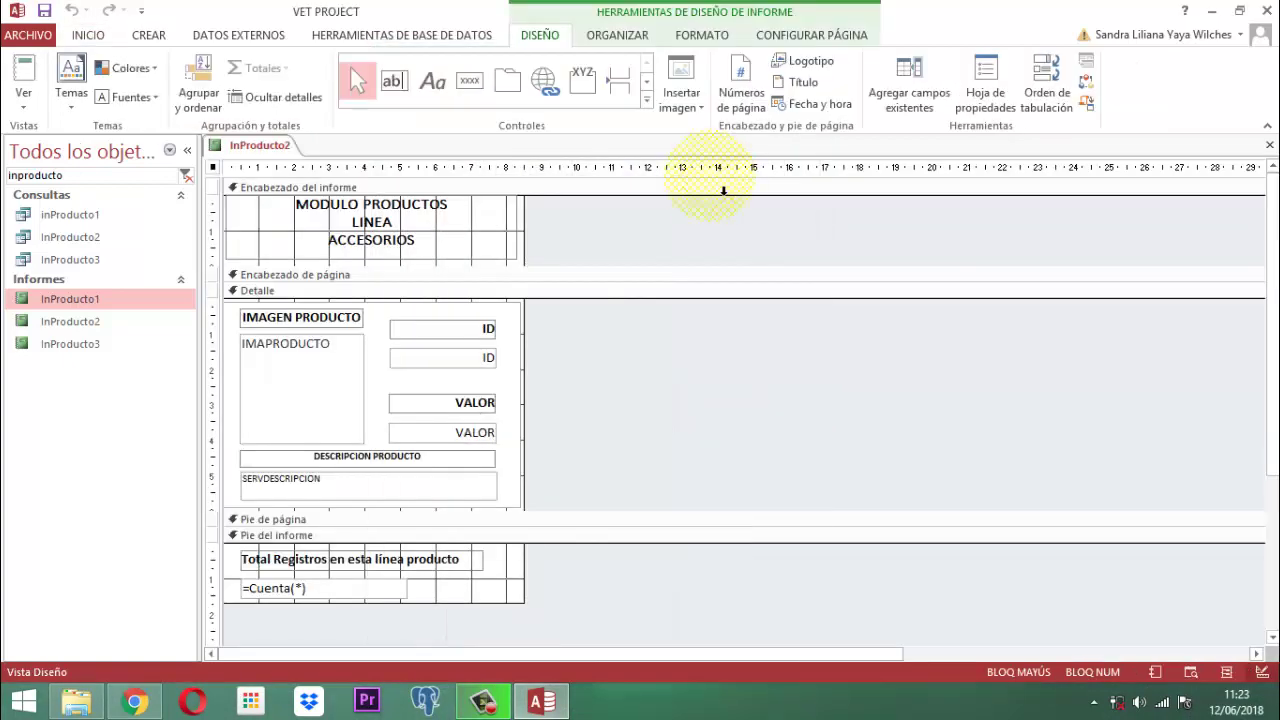
pyautogui.click(432, 292)
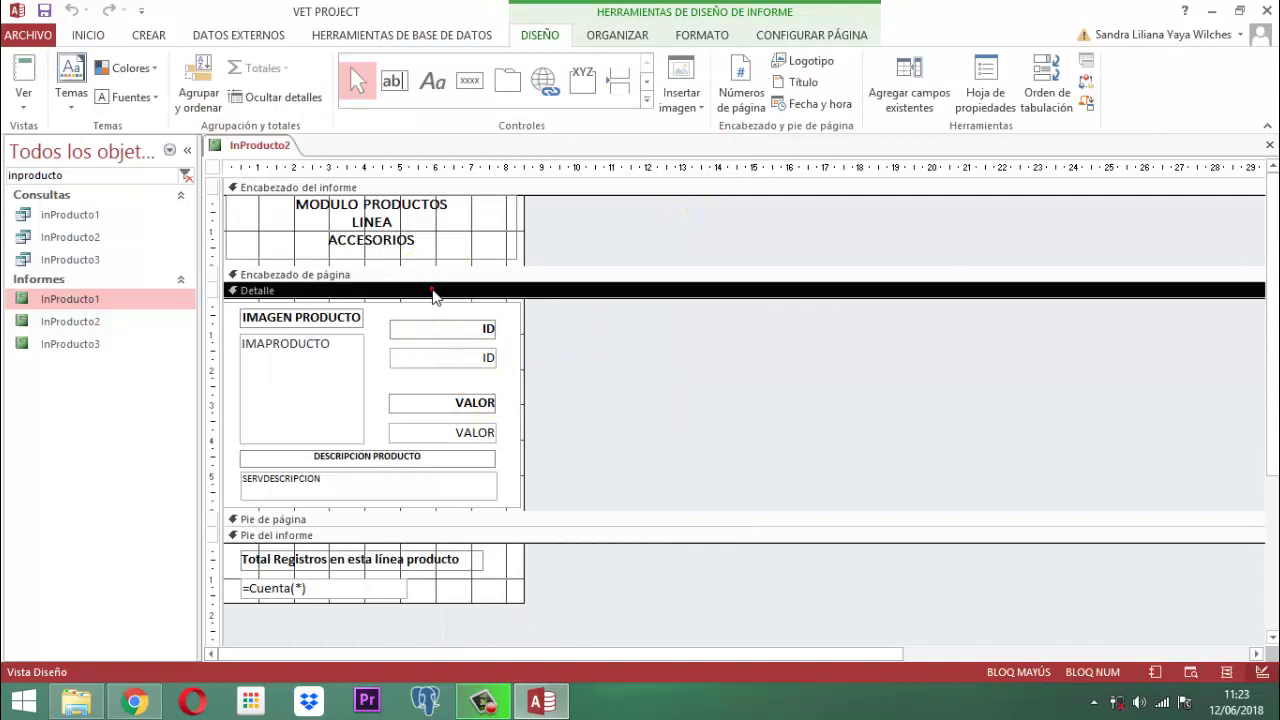
pyautogui.click(701, 37)
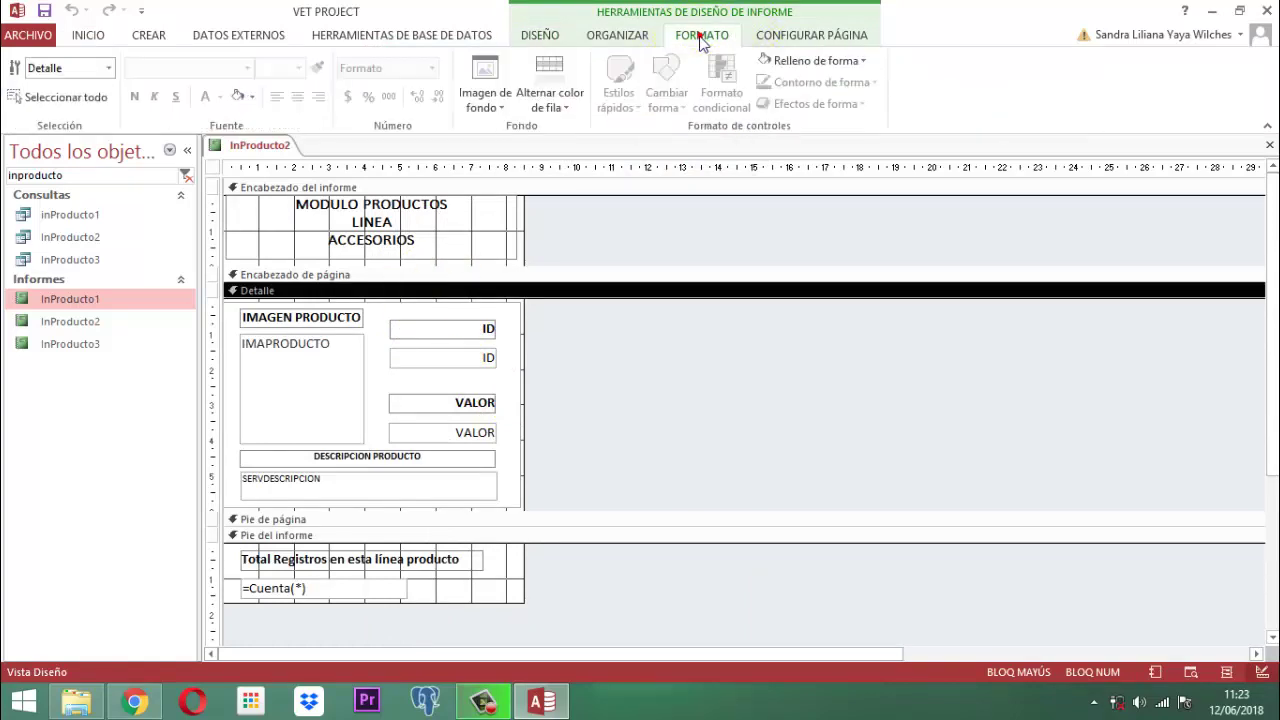
pyautogui.click(568, 107)
pyautogui.click(545, 428)
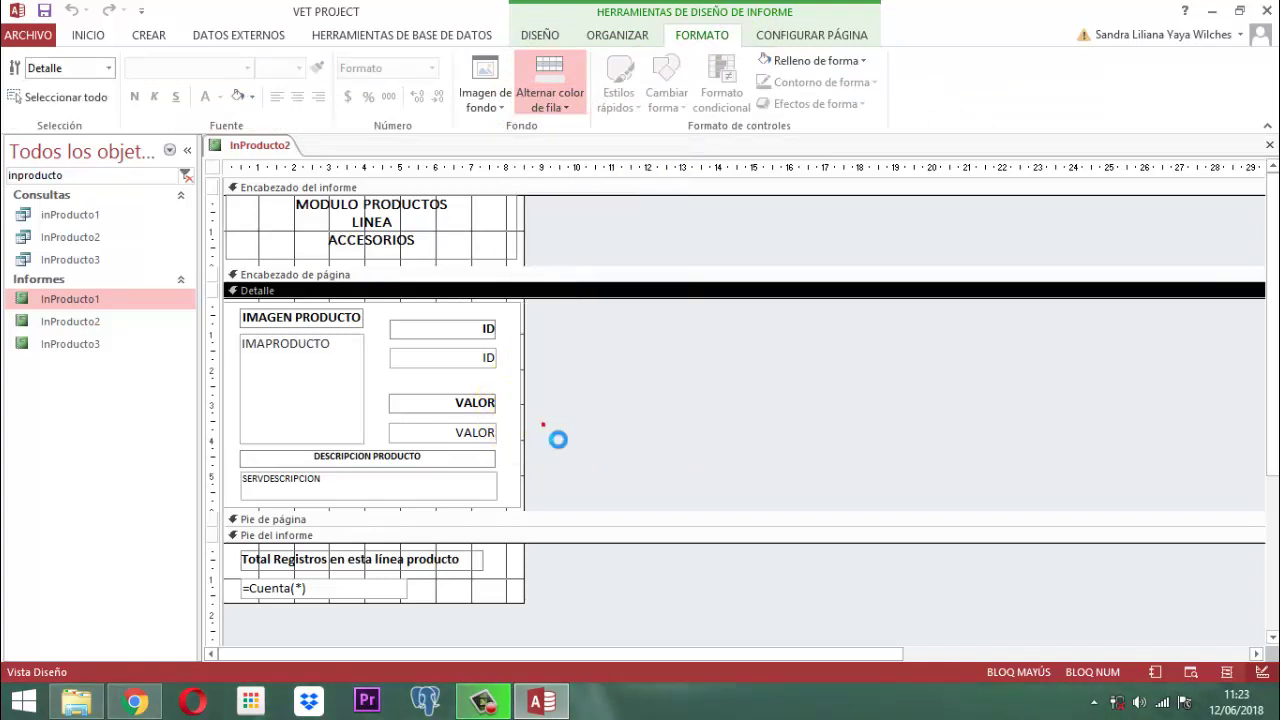
# Step: Preview InProducto2 again to check the background of the product cards on the first page
pyautogui.rightClick(275, 146)
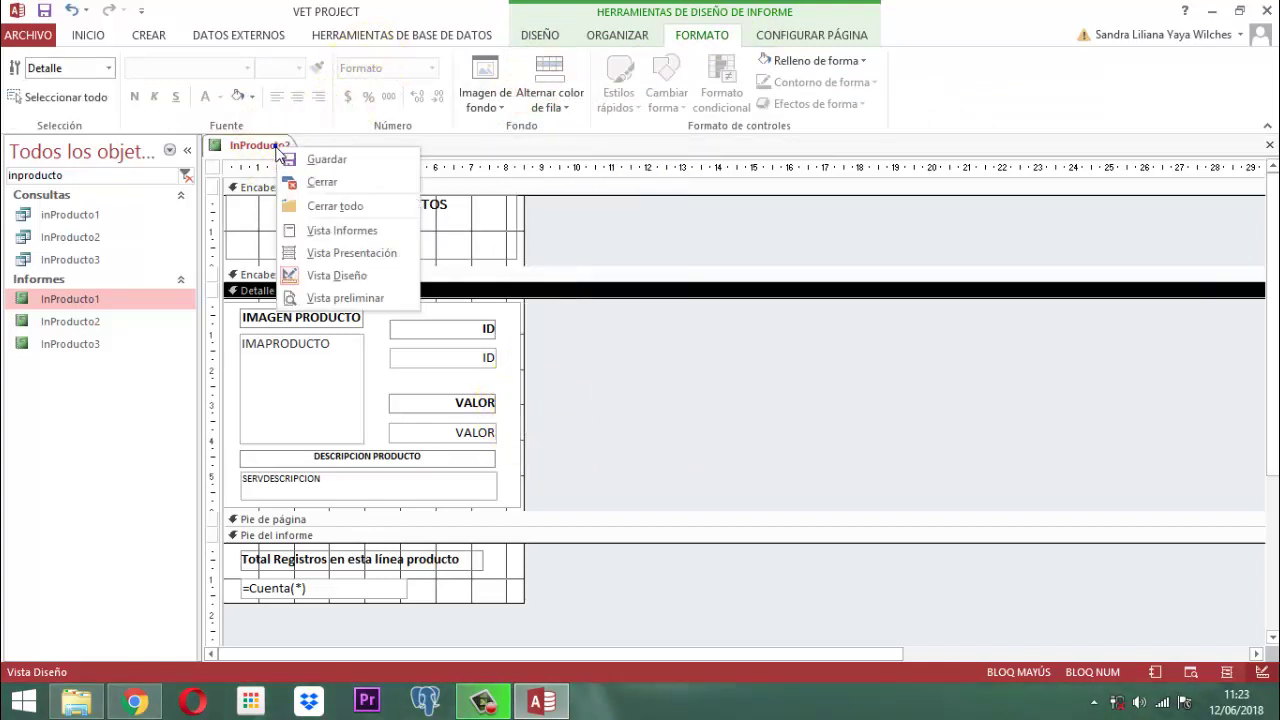
pyautogui.click(305, 145)
pyautogui.rightClick(292, 147)
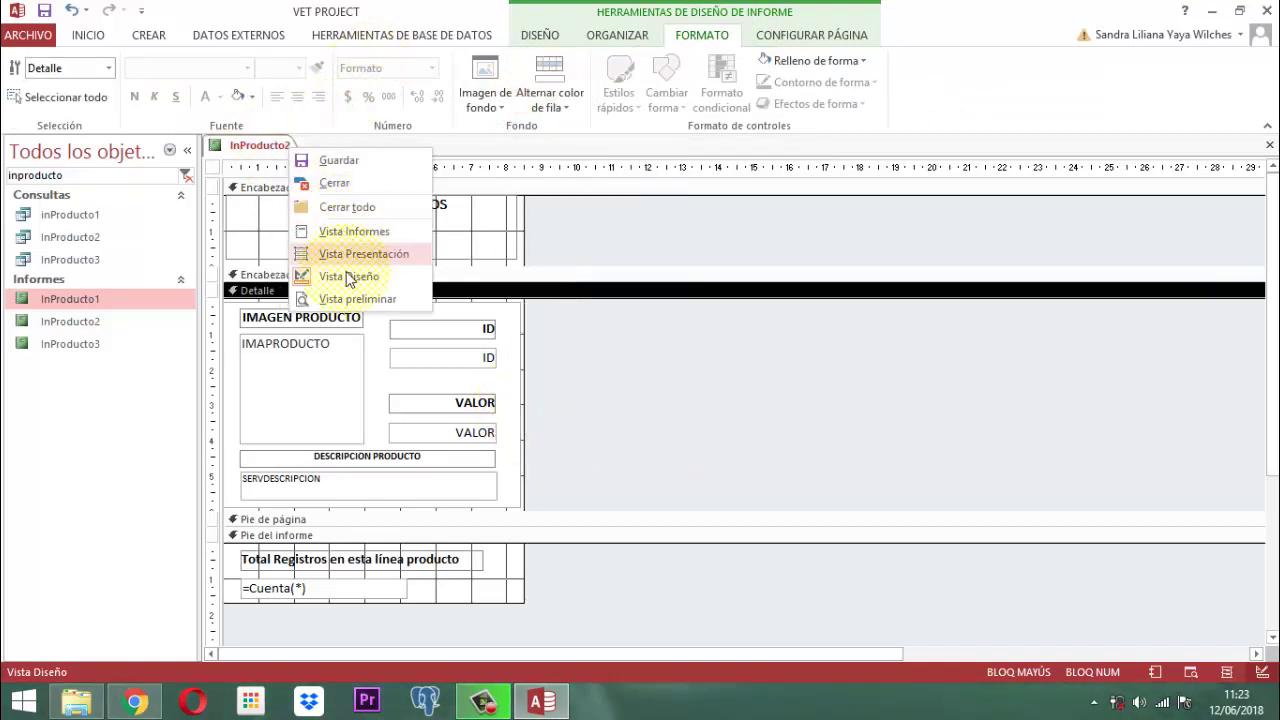
pyautogui.click(355, 299)
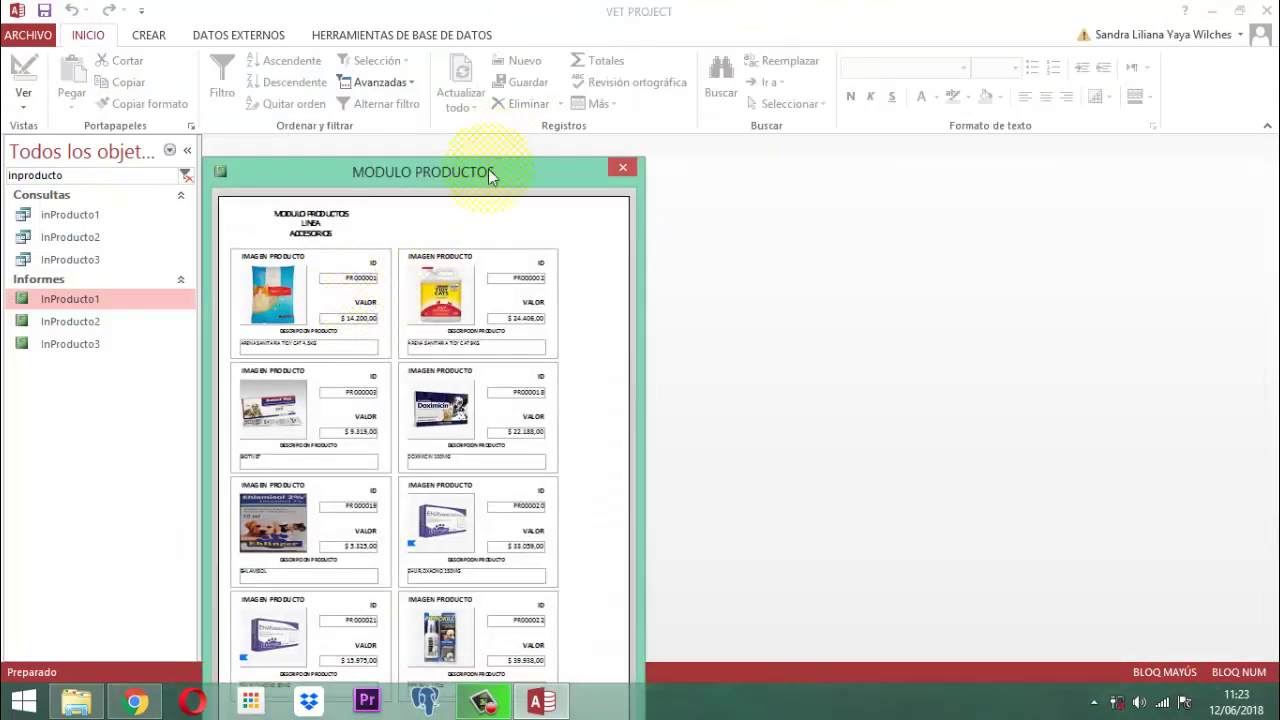
pyautogui.moveTo(490, 175); pyautogui.dragTo(667, 42)
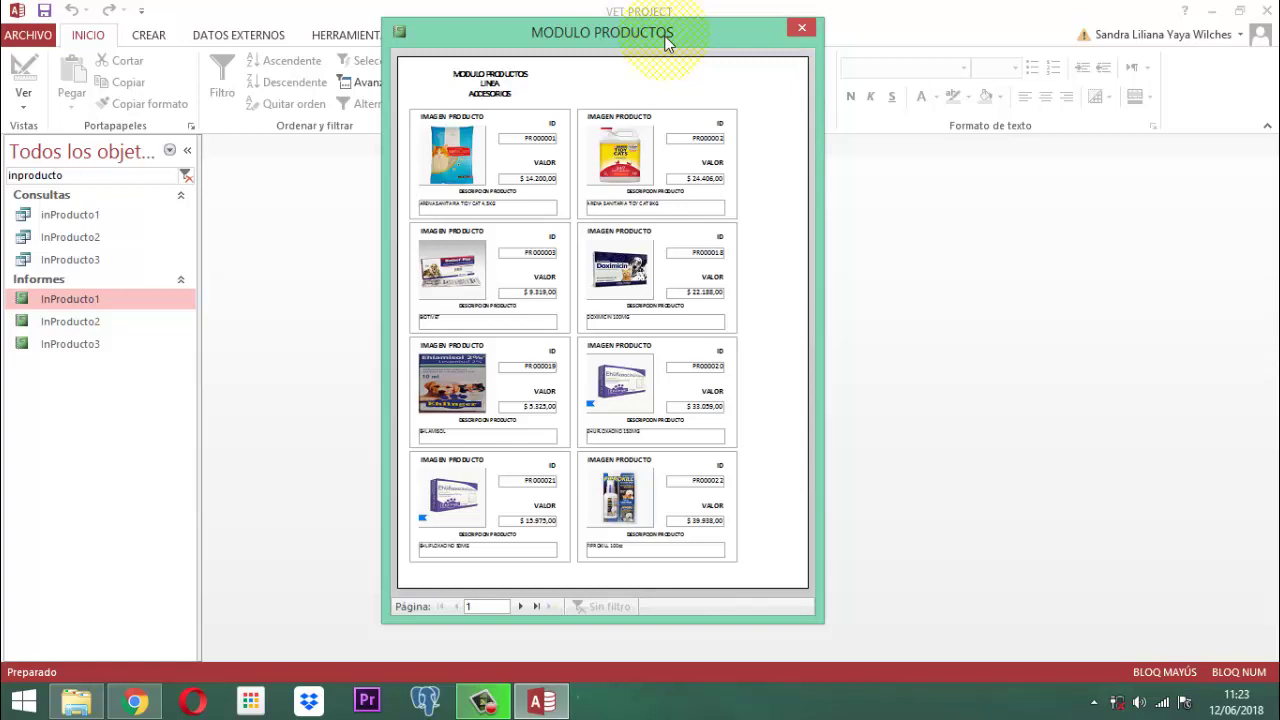
# Step: Close the report preview, the Vet Project database and the software veterinarias folder window
pyautogui.click(806, 28)
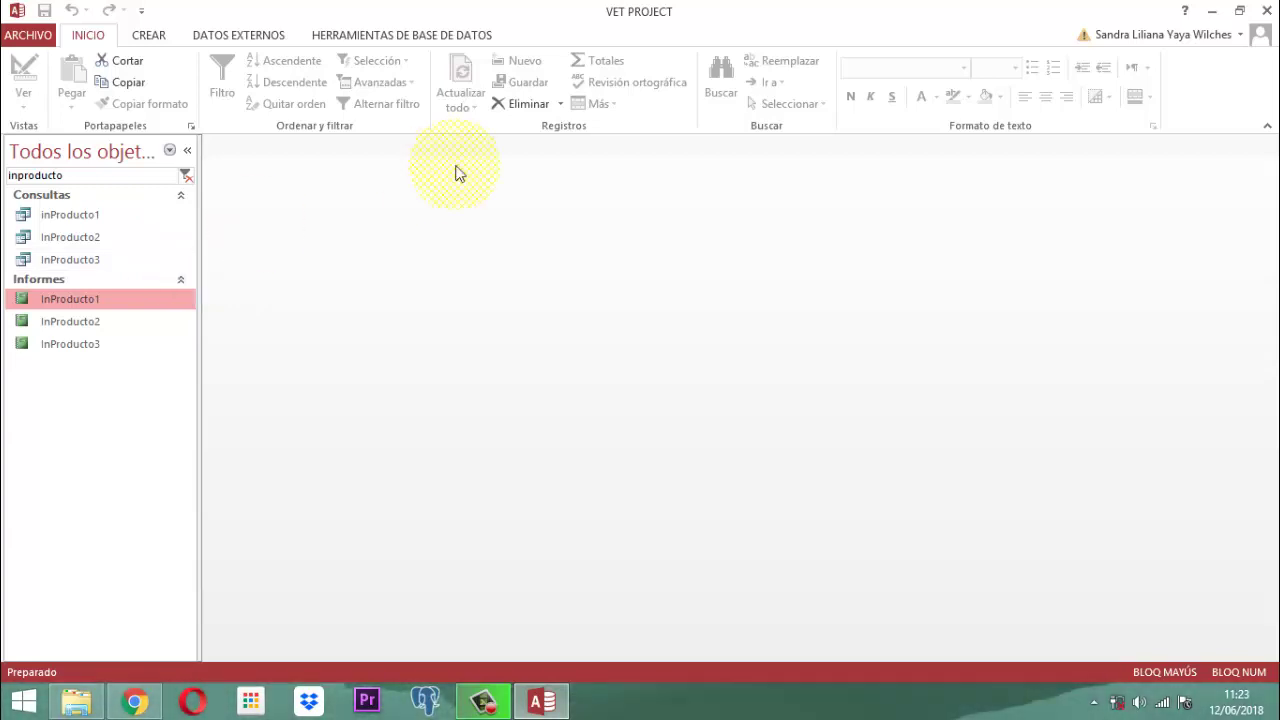
pyautogui.click(1266, 10)
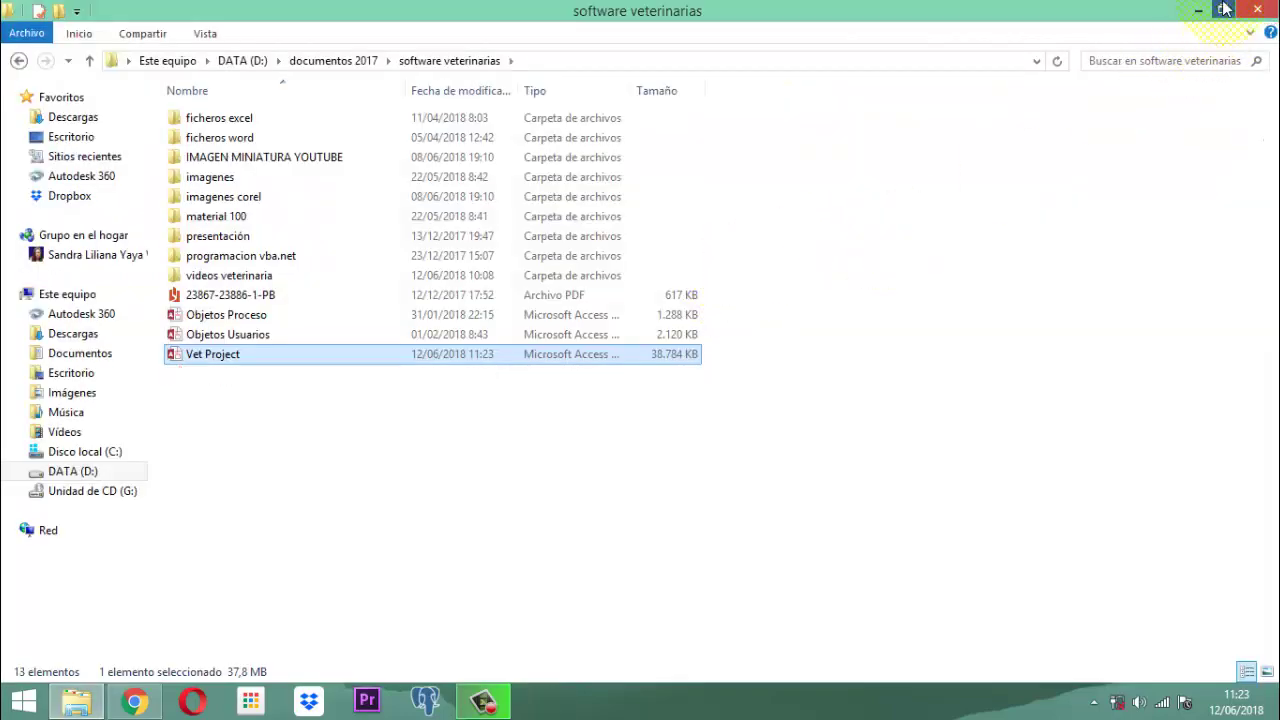
pyautogui.click(1258, 10)
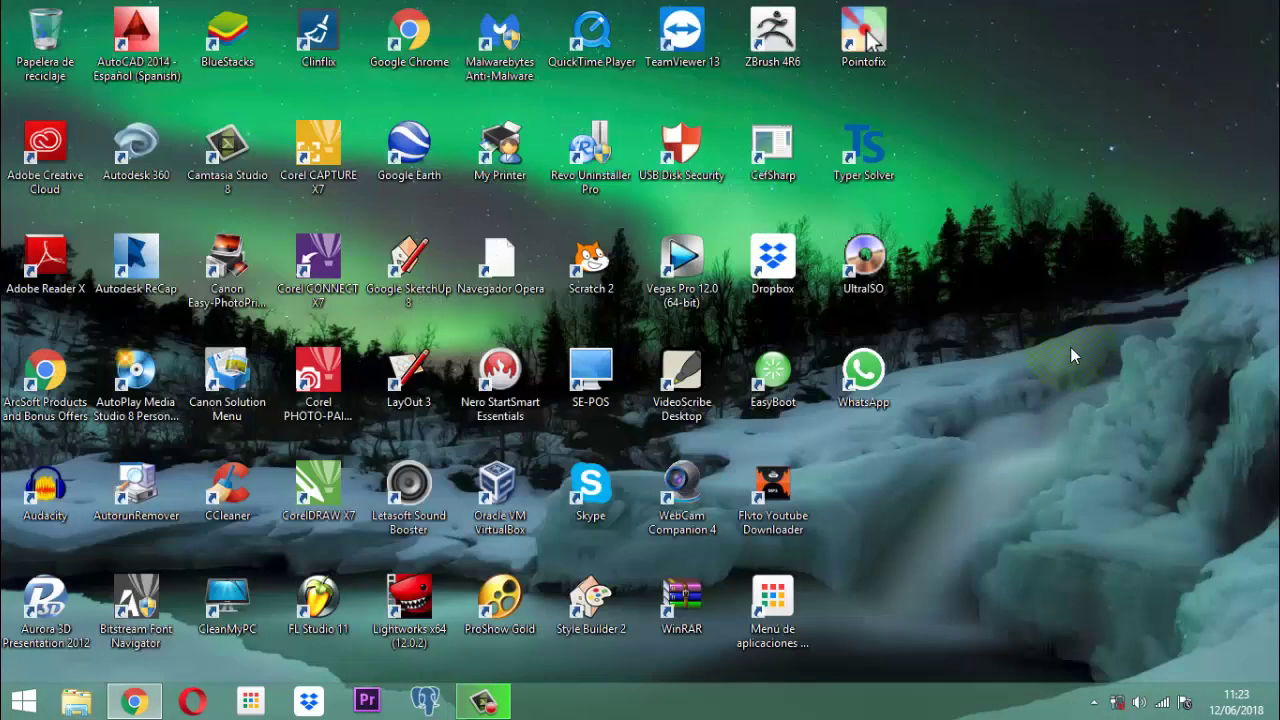